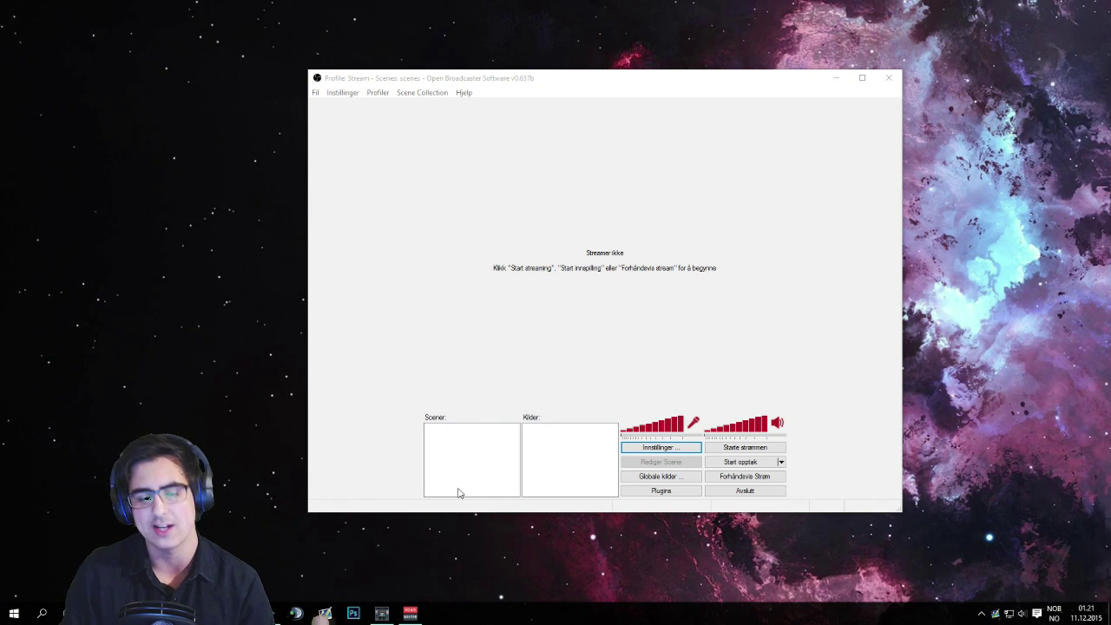
- Open the streaming settings and view the interface language choices in the general section
{"action": "left_click", "coordinate": [630, 451]}
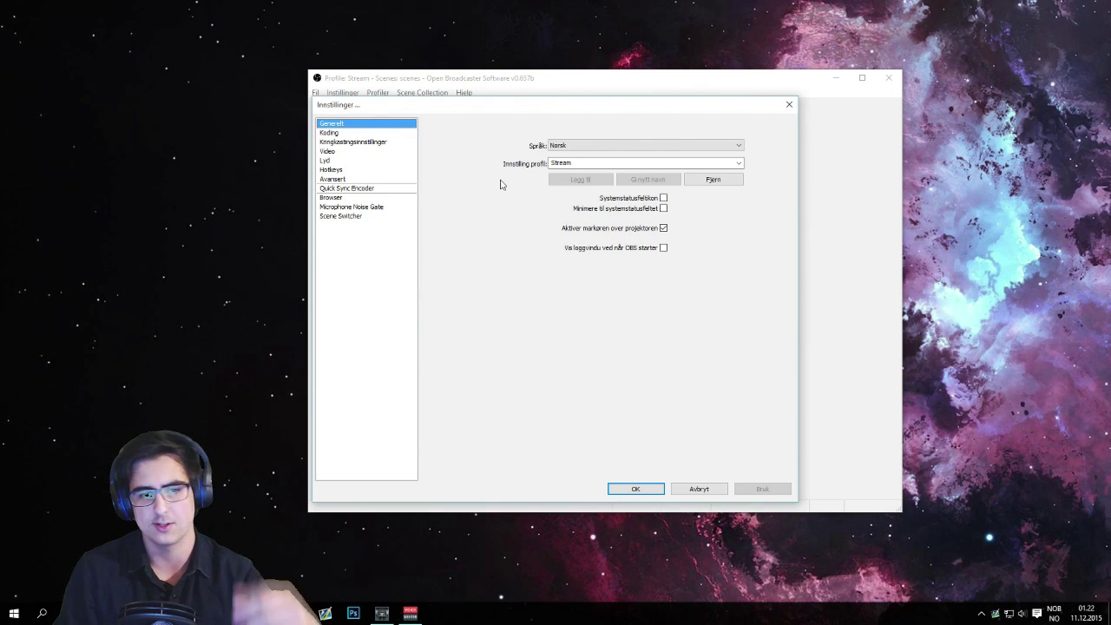
{"action": "left_click", "coordinate": [557, 146]}
{"action": "left_click", "coordinate": [557, 146]}
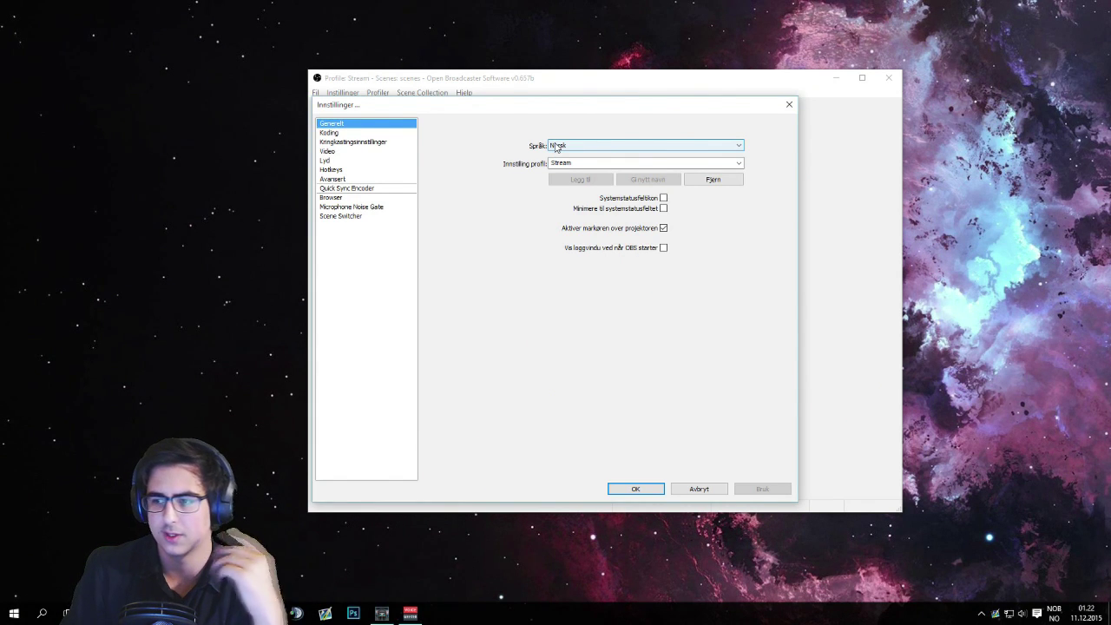
- In the encoding settings, set both the maximum video bitrate and the custom buffer size to 2000
{"action": "left_click", "coordinate": [329, 133]}
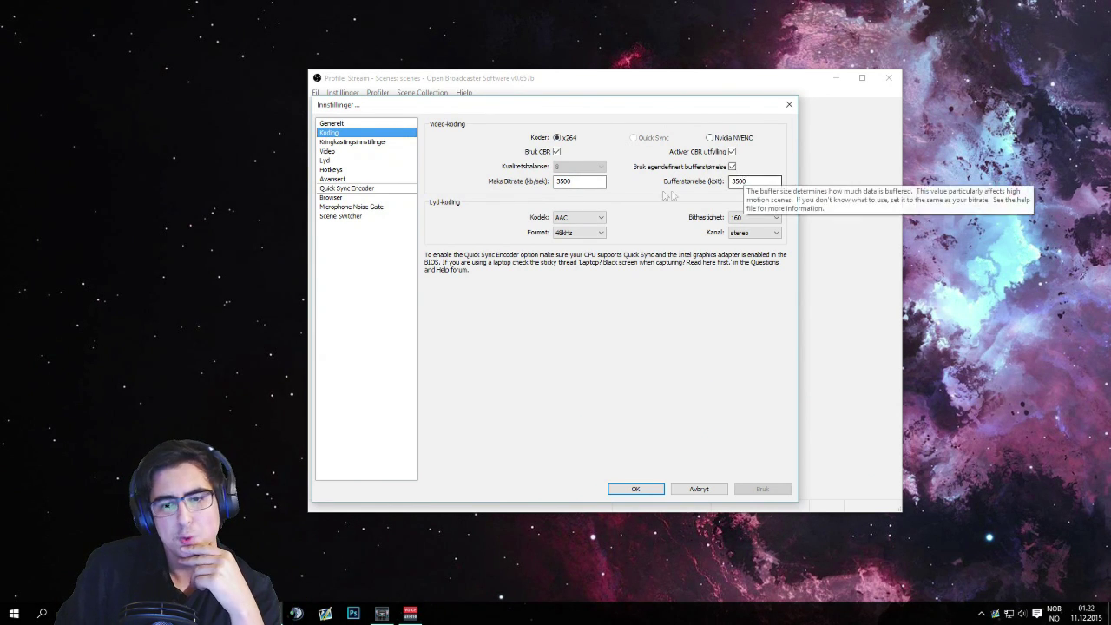
{"action": "left_click", "coordinate": [580, 180]}
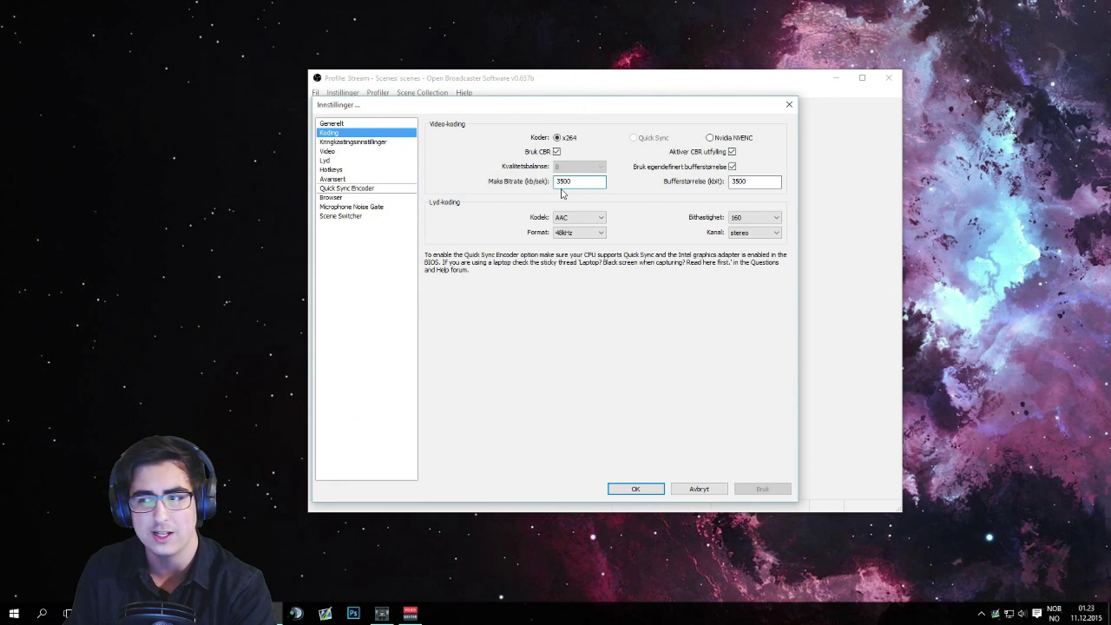
{"action": "left_click_drag", "start_coordinate": [570, 180], "coordinate": [555, 185]}
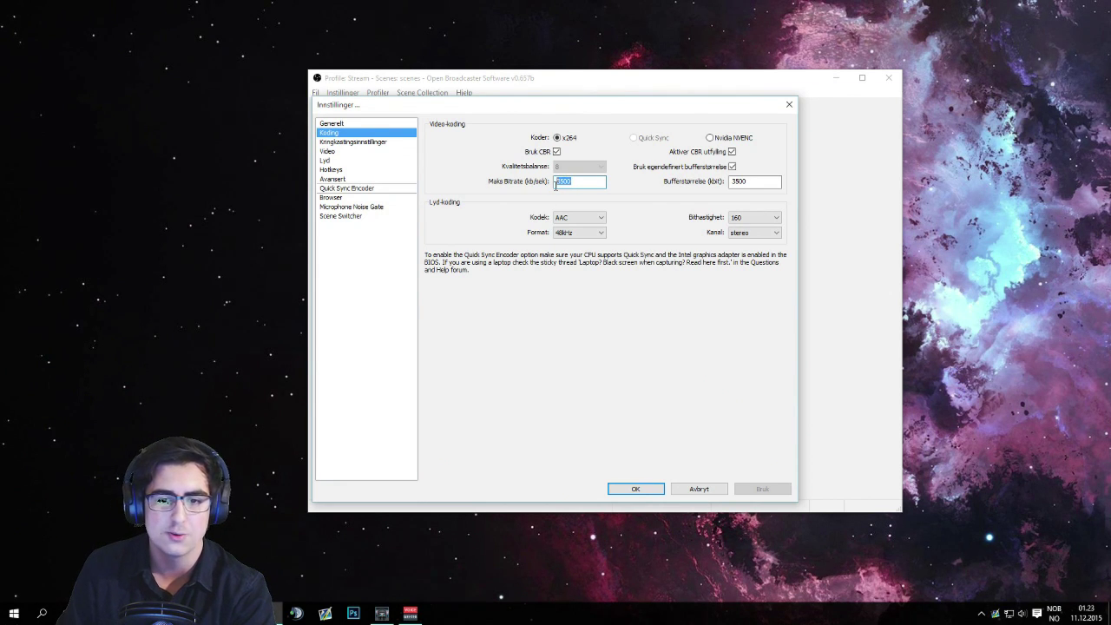
{"action": "type", "text": "2000"}
{"action": "left_click_drag", "start_coordinate": [746, 182], "coordinate": [728, 183]}
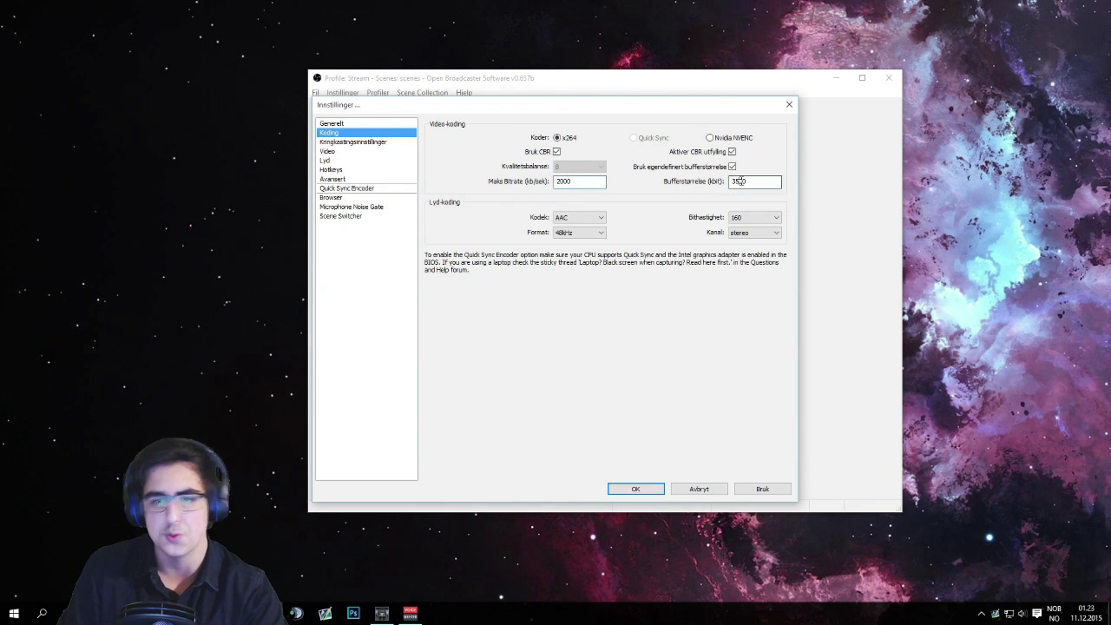
{"action": "type", "text": "2000"}
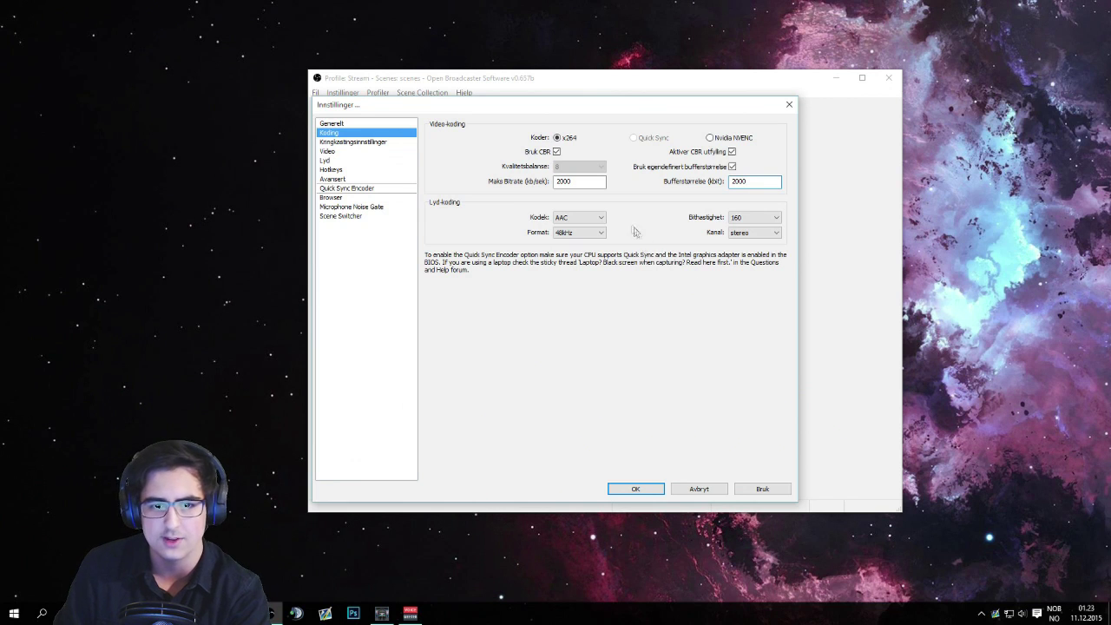
- Try a maximum video bitrate of 1000 kb/s, and replace it with 3500 kb/s
{"action": "double_click", "coordinate": [573, 185]}
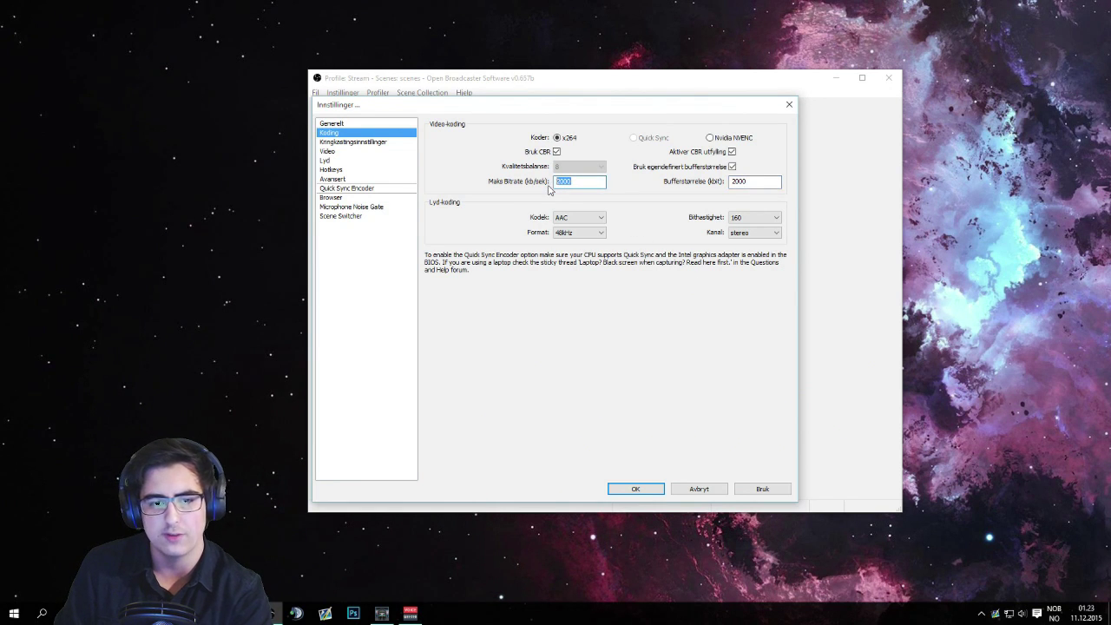
{"action": "type", "text": "1"}
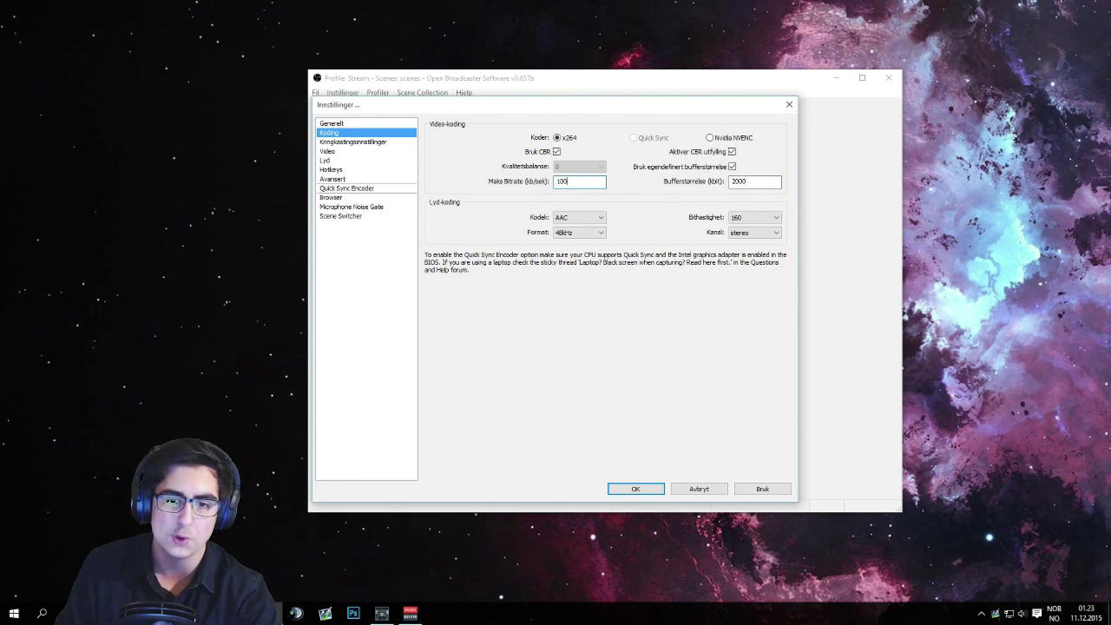
{"action": "type", "text": "000"}
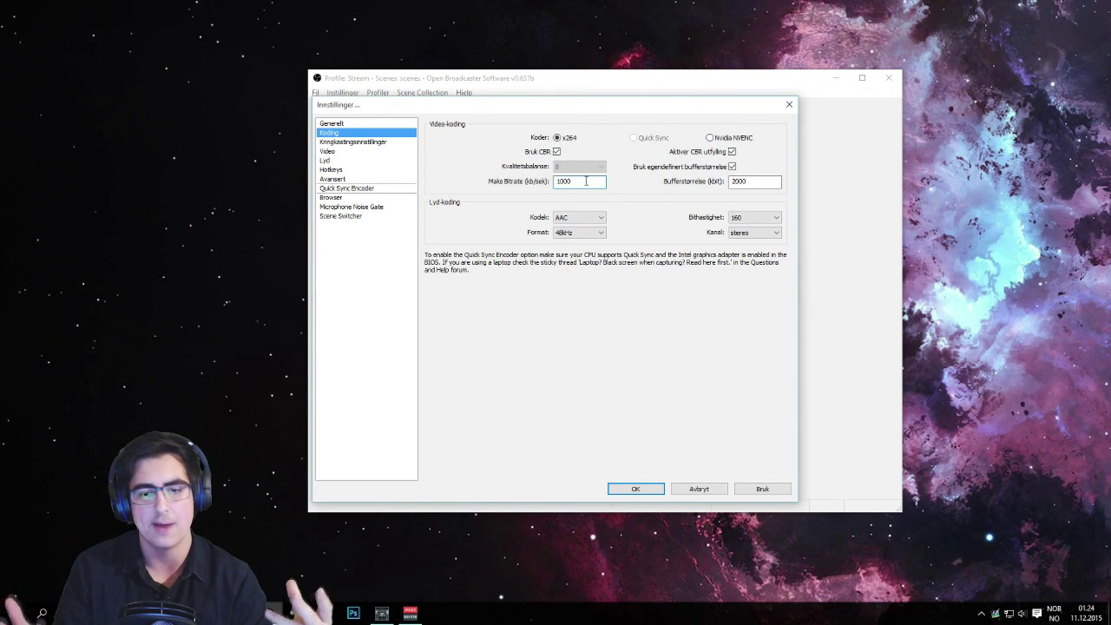
{"action": "left_click_drag", "start_coordinate": [585, 181], "coordinate": [548, 181]}
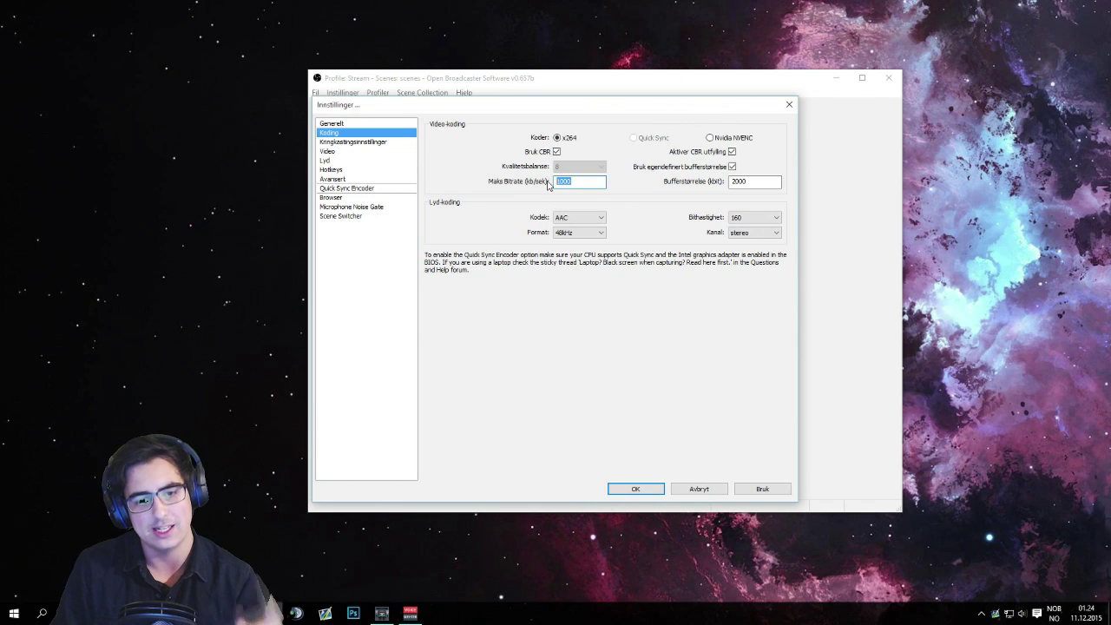
{"action": "type", "text": "350"}
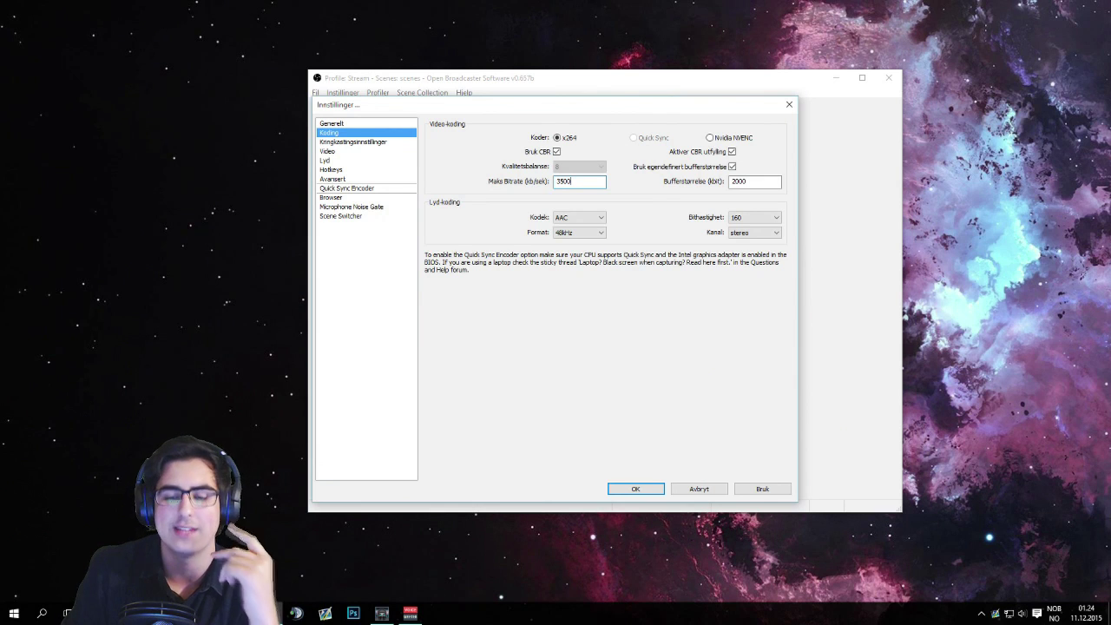
- Look through the audio bitrate choices and set the audio bitrate to 128
{"action": "left_click", "coordinate": [734, 220]}
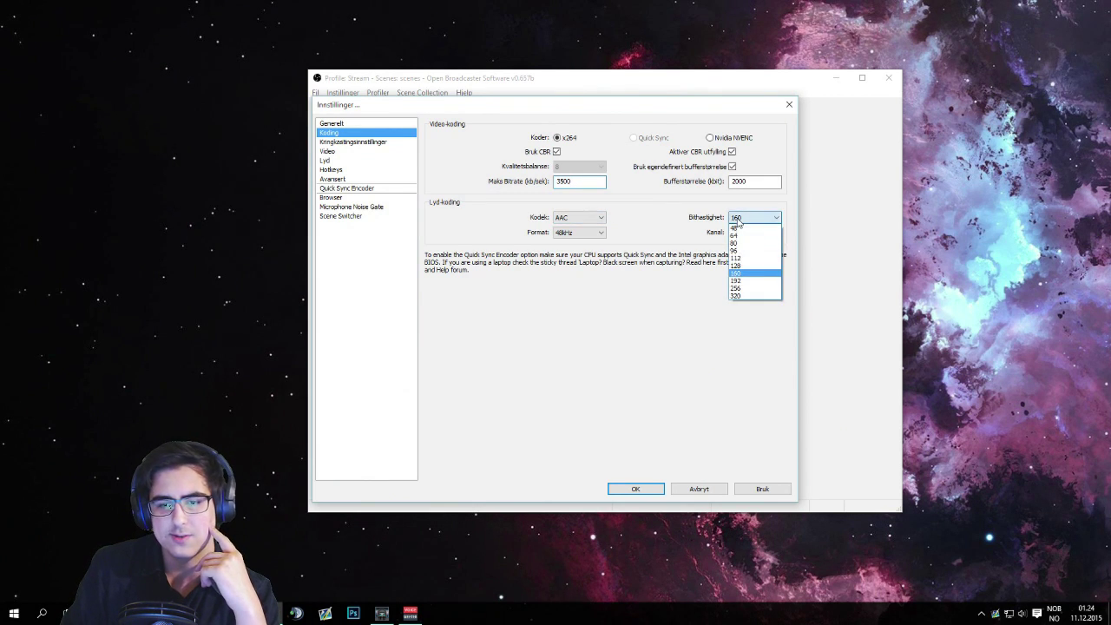
{"action": "left_click", "coordinate": [738, 219]}
{"action": "left_click", "coordinate": [738, 219]}
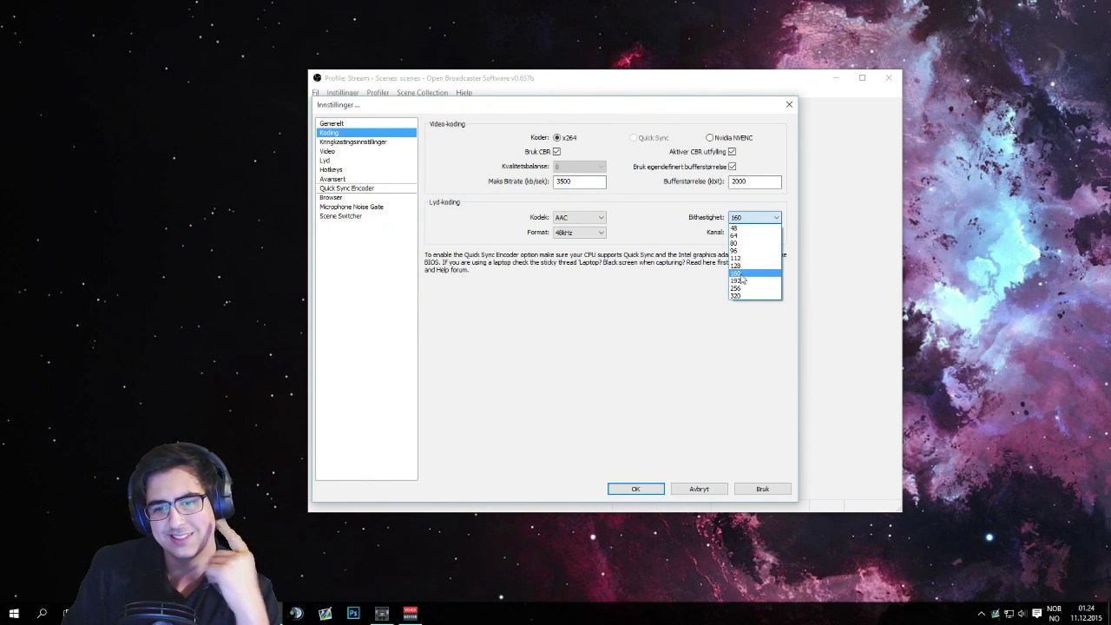
{"action": "left_click", "coordinate": [654, 374]}
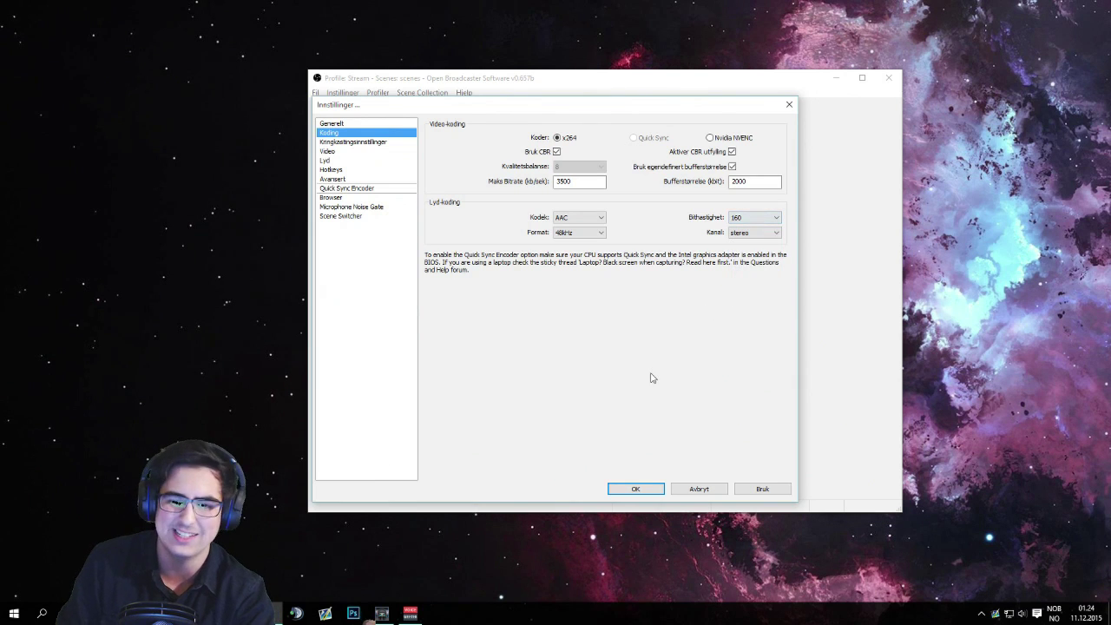
{"action": "left_click", "coordinate": [752, 222]}
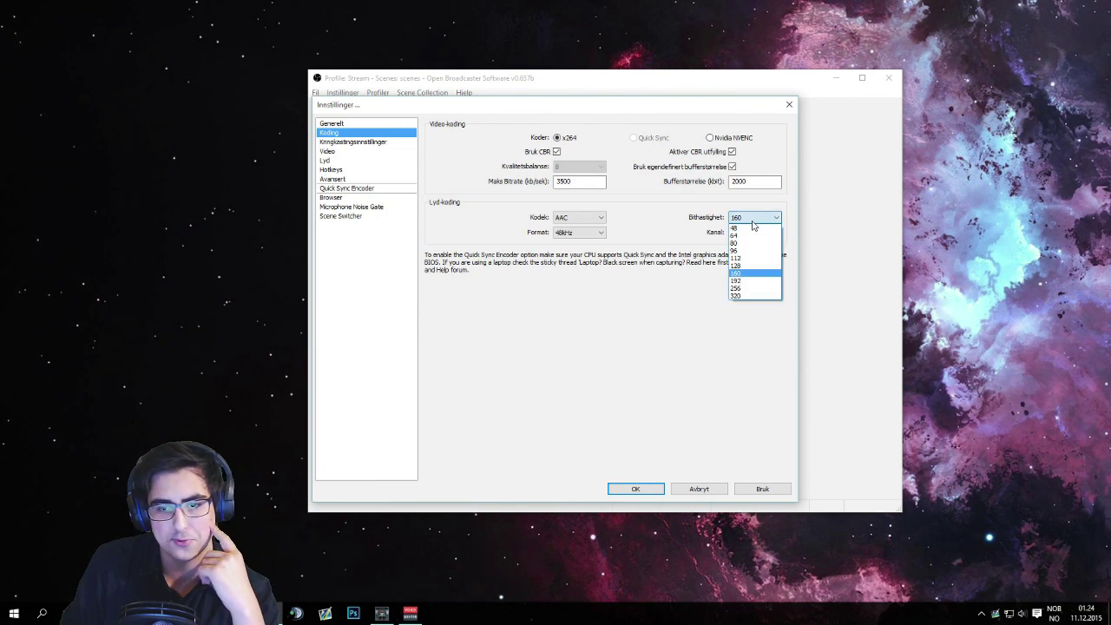
{"action": "left_click", "coordinate": [753, 222]}
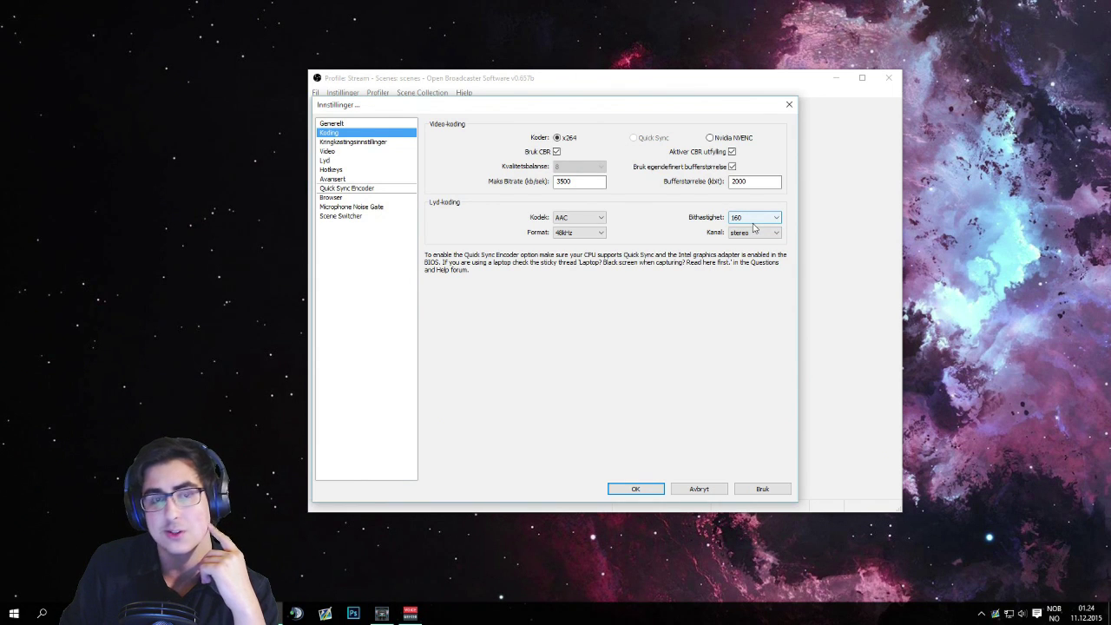
{"action": "left_click", "coordinate": [753, 222]}
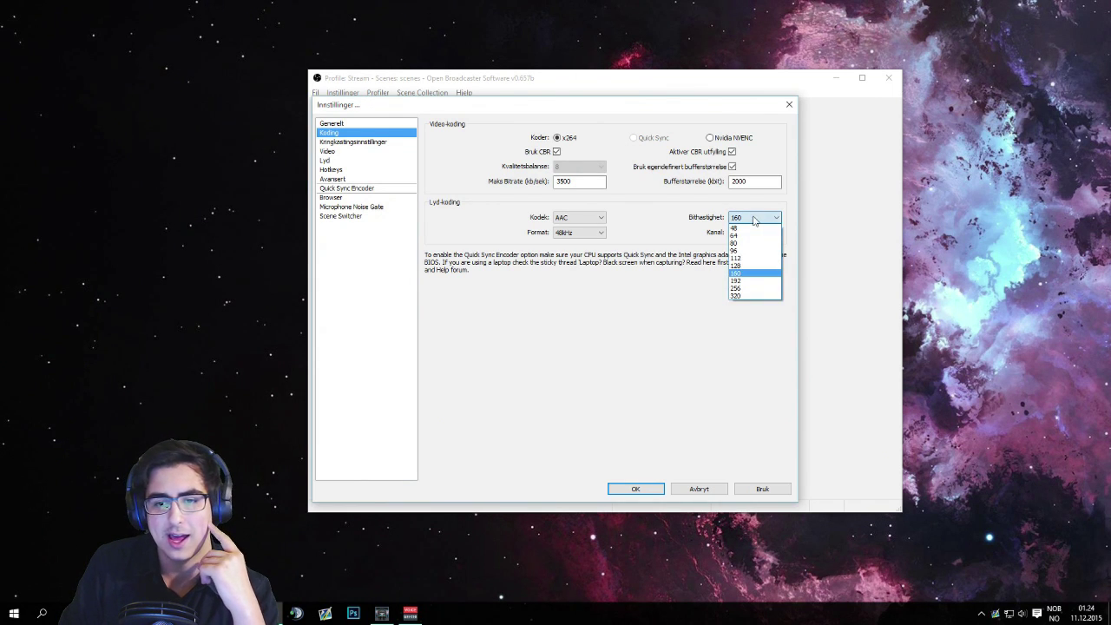
{"action": "left_click", "coordinate": [752, 265]}
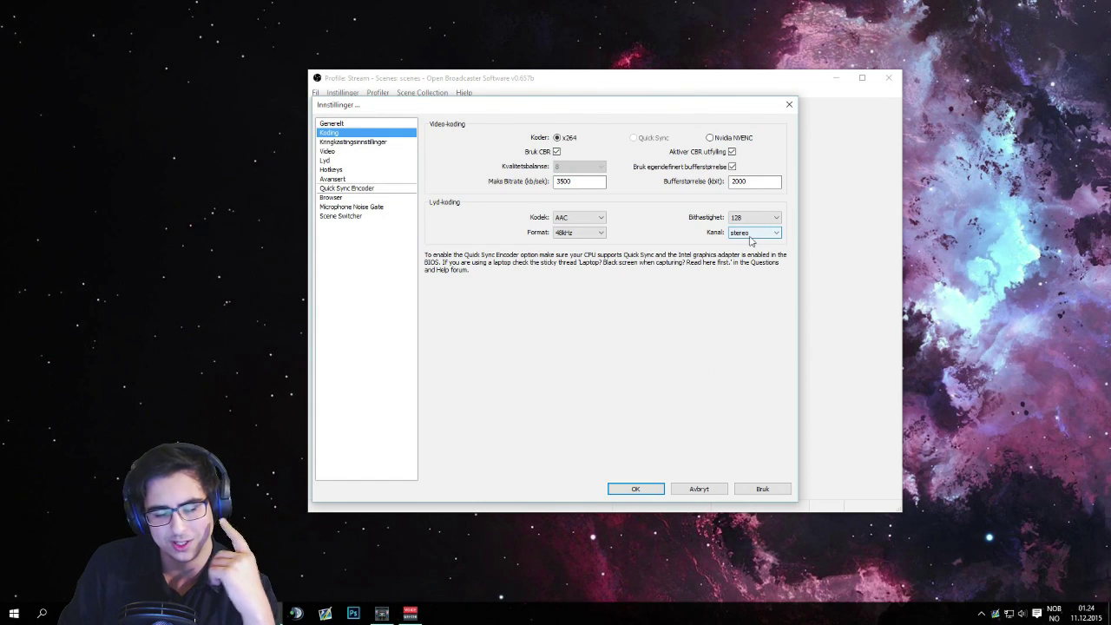
- Review the channel and format options for the audio encoding
{"action": "left_click", "coordinate": [751, 234]}
{"action": "left_click", "coordinate": [749, 247]}
{"action": "left_click", "coordinate": [556, 234]}
{"action": "left_click", "coordinate": [586, 233]}
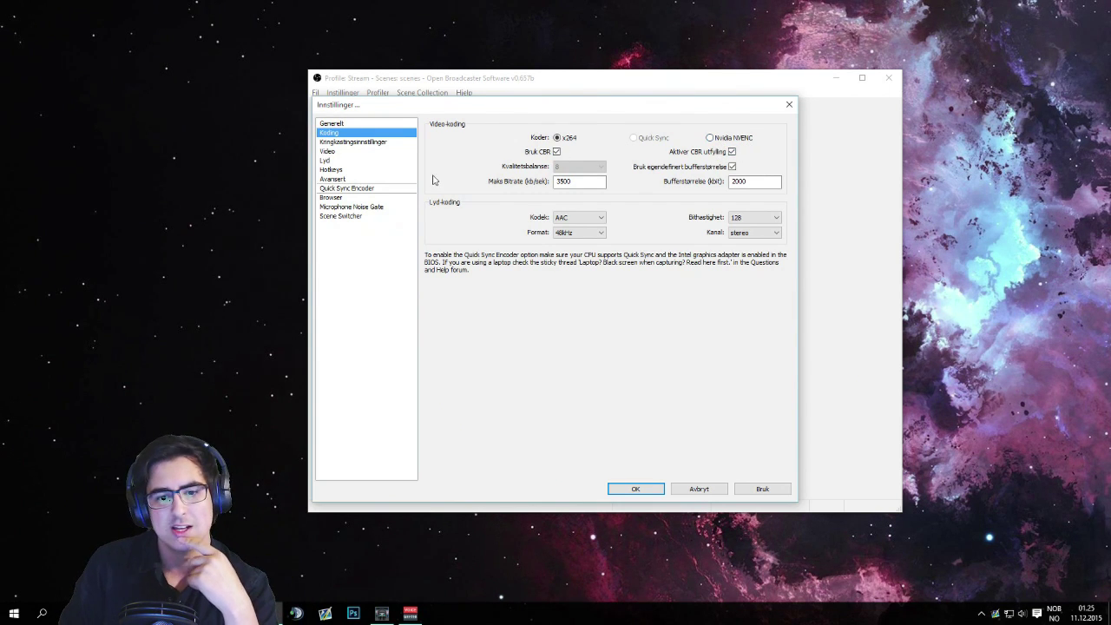
- Open the broadcast settings without saving the encoding changes, and choose EU: Amsterdam, NL as the FMS URL
{"action": "left_click", "coordinate": [354, 142]}
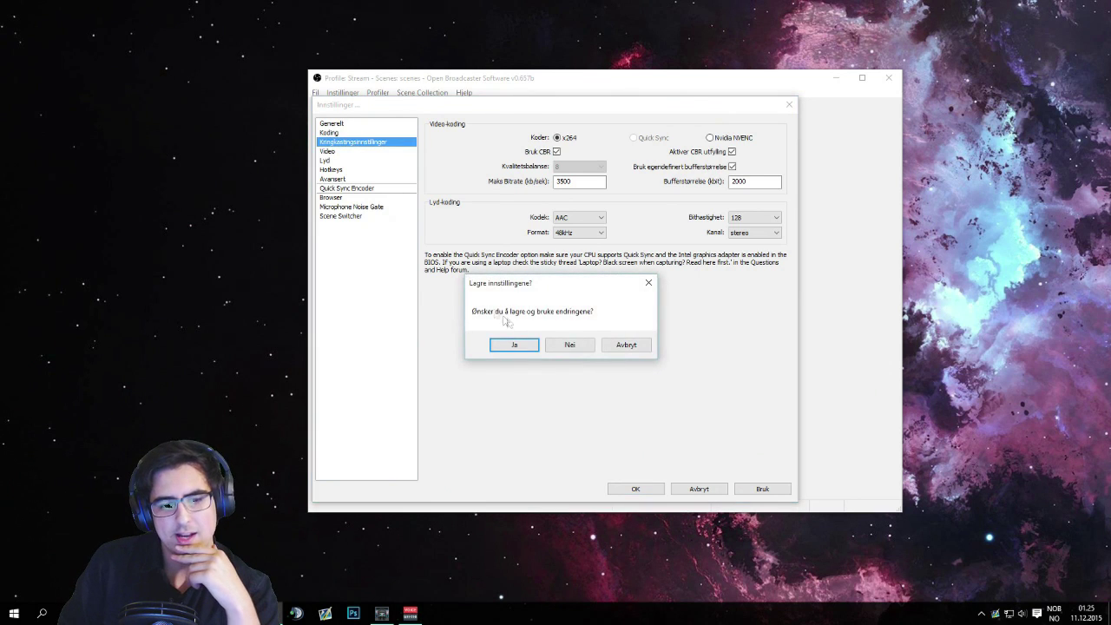
{"action": "left_click", "coordinate": [567, 346]}
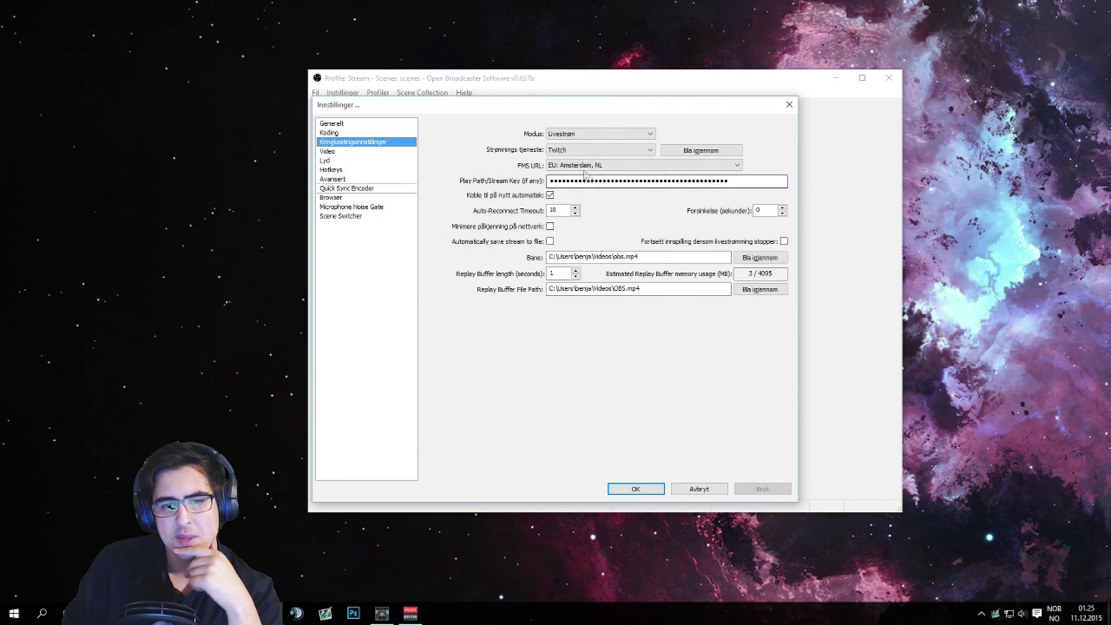
{"action": "left_click", "coordinate": [573, 167]}
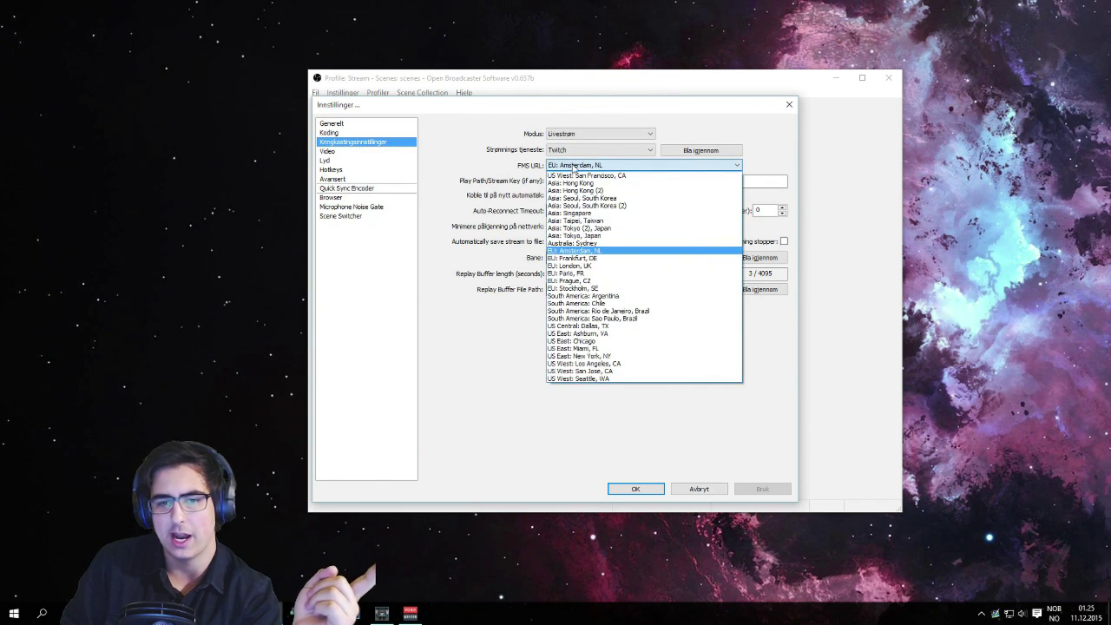
{"action": "left_click", "coordinate": [577, 170]}
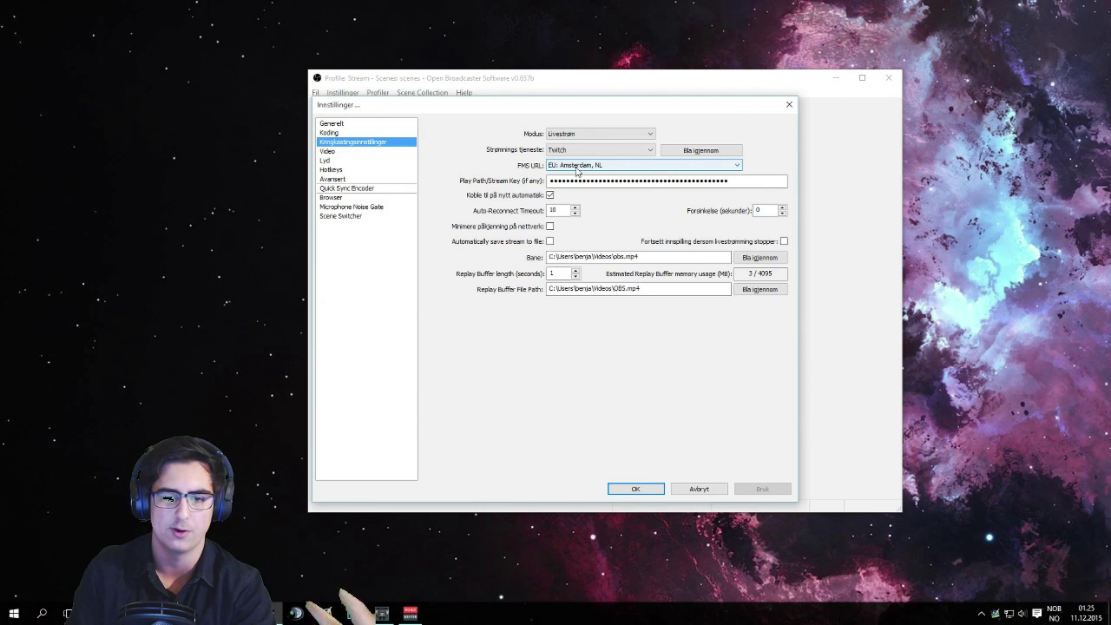
{"action": "left_click", "coordinate": [577, 170]}
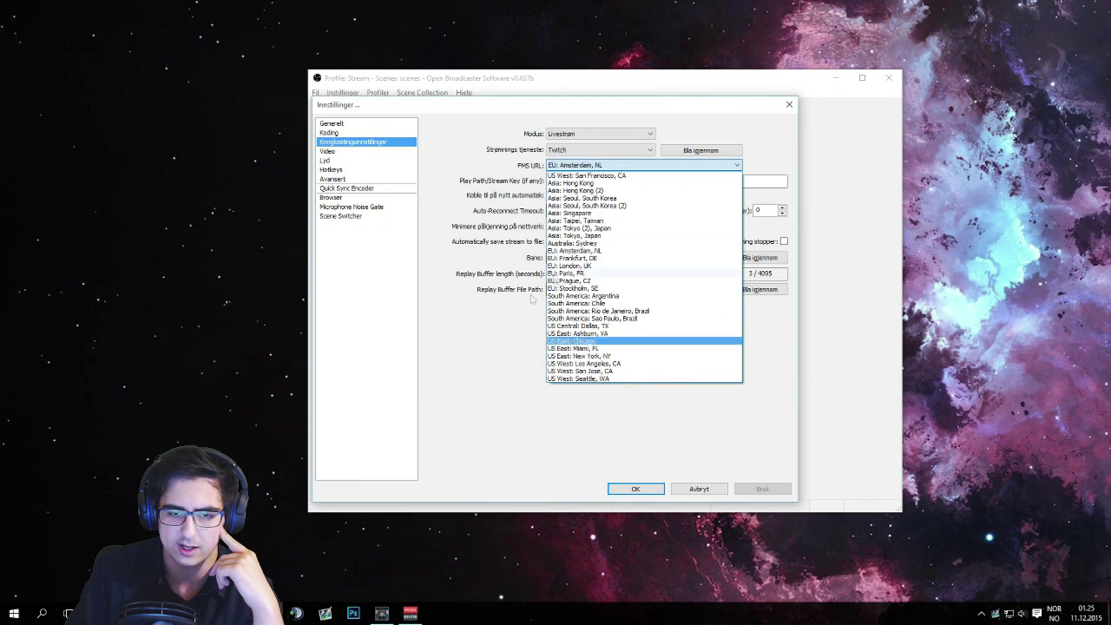
{"action": "left_click", "coordinate": [525, 323]}
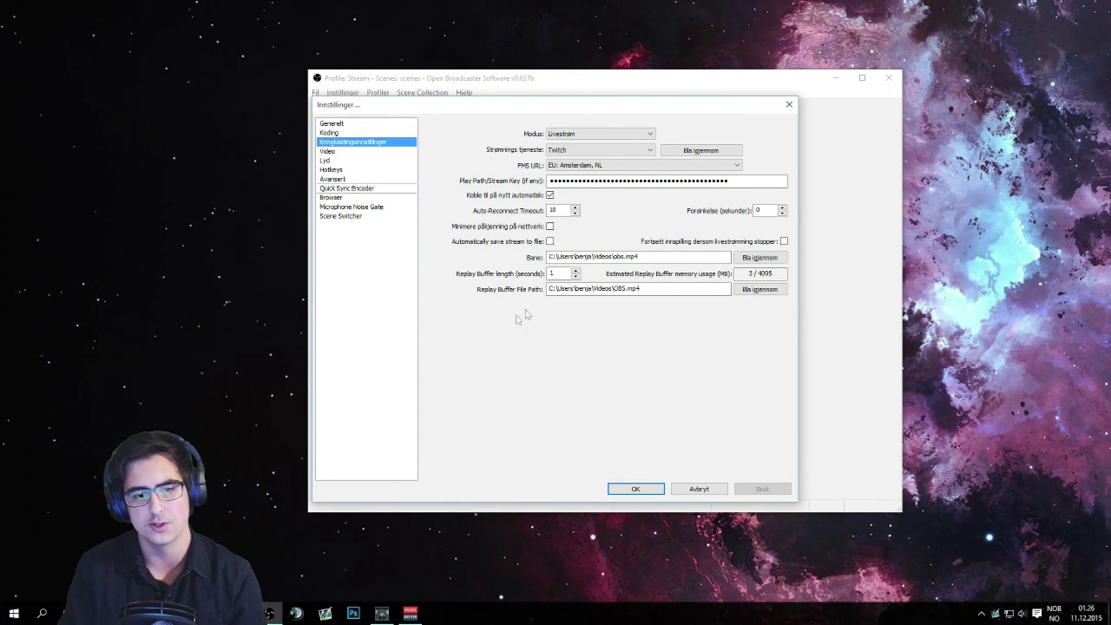
{"action": "left_click", "coordinate": [562, 165]}
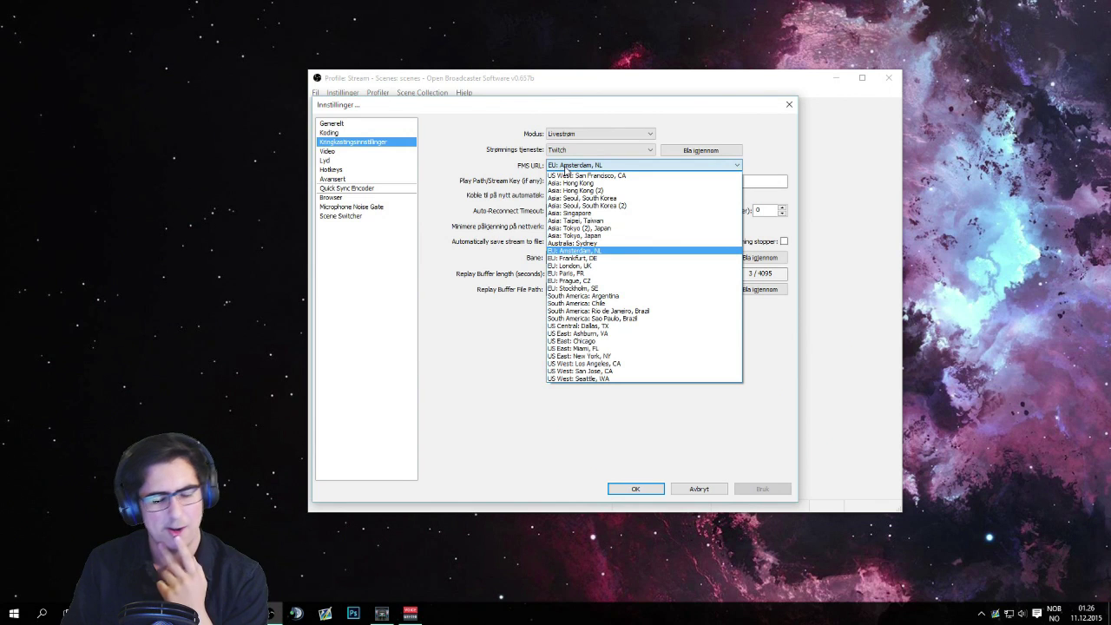
{"action": "left_click", "coordinate": [590, 251]}
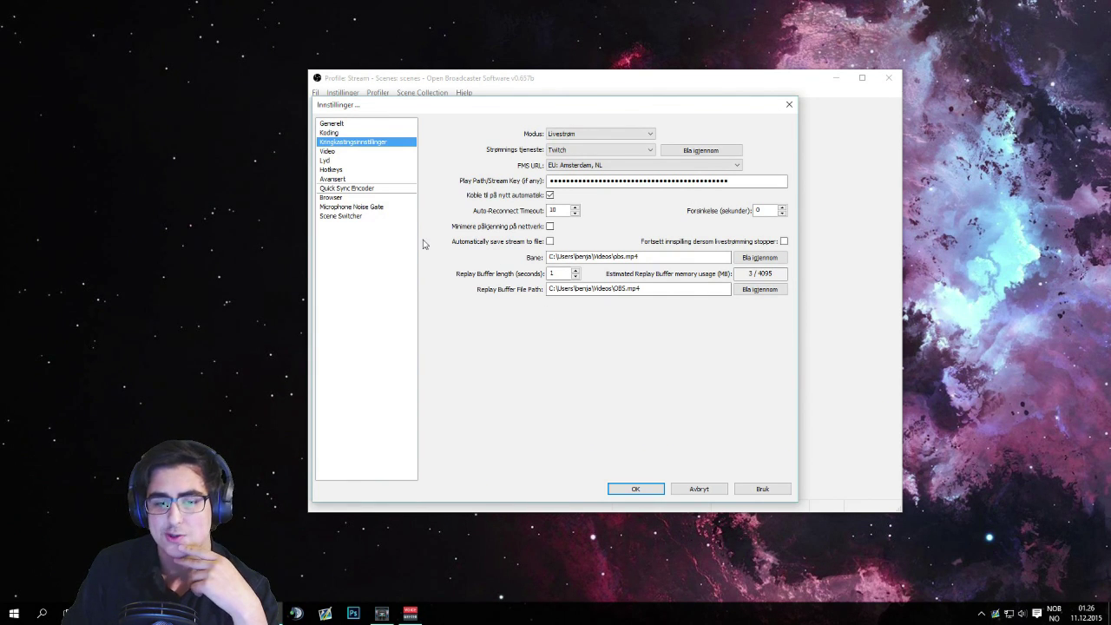
- Open the video settings without saving the broadcast changes, and examine the FPS, resolution downscale and custom base resolution
{"action": "left_click", "coordinate": [330, 152]}
{"action": "left_click", "coordinate": [565, 345]}
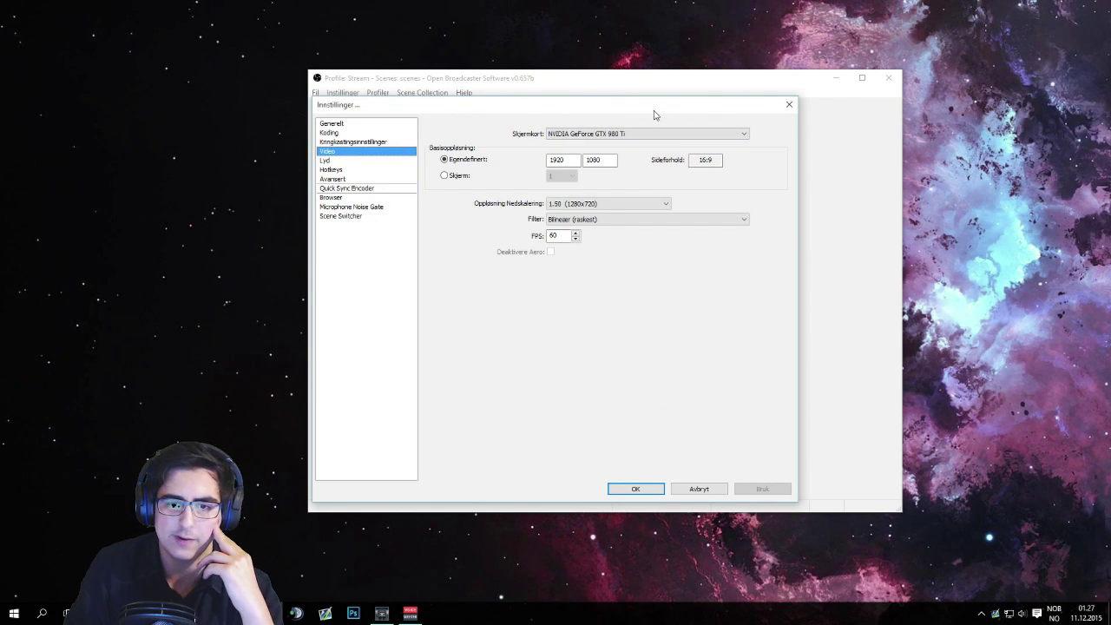
{"action": "double_click", "coordinate": [561, 236]}
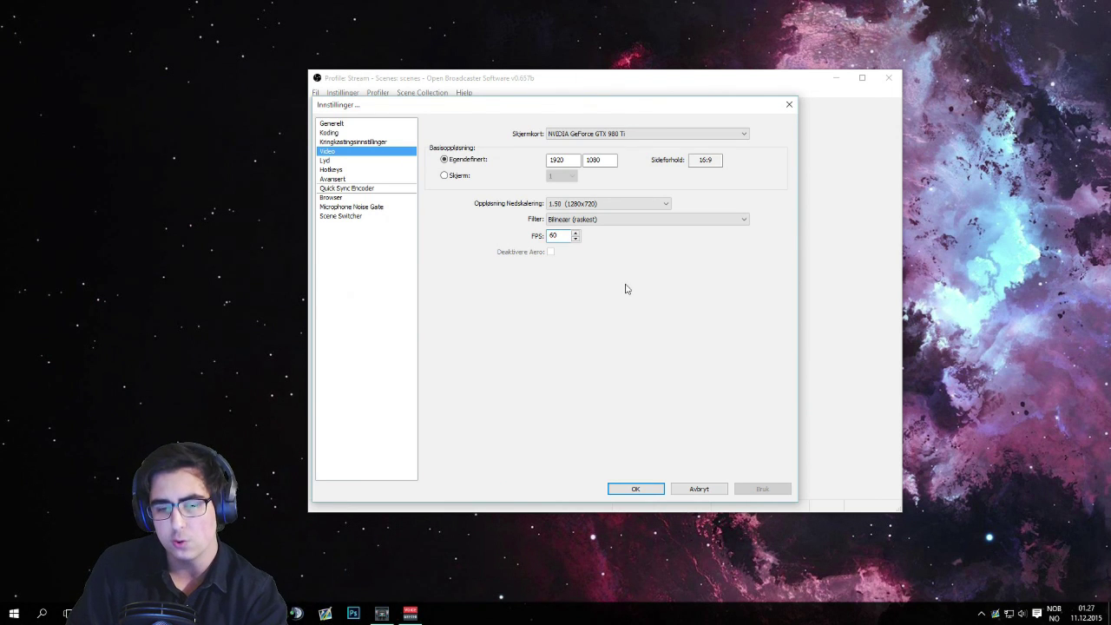
{"action": "double_click", "coordinate": [560, 237]}
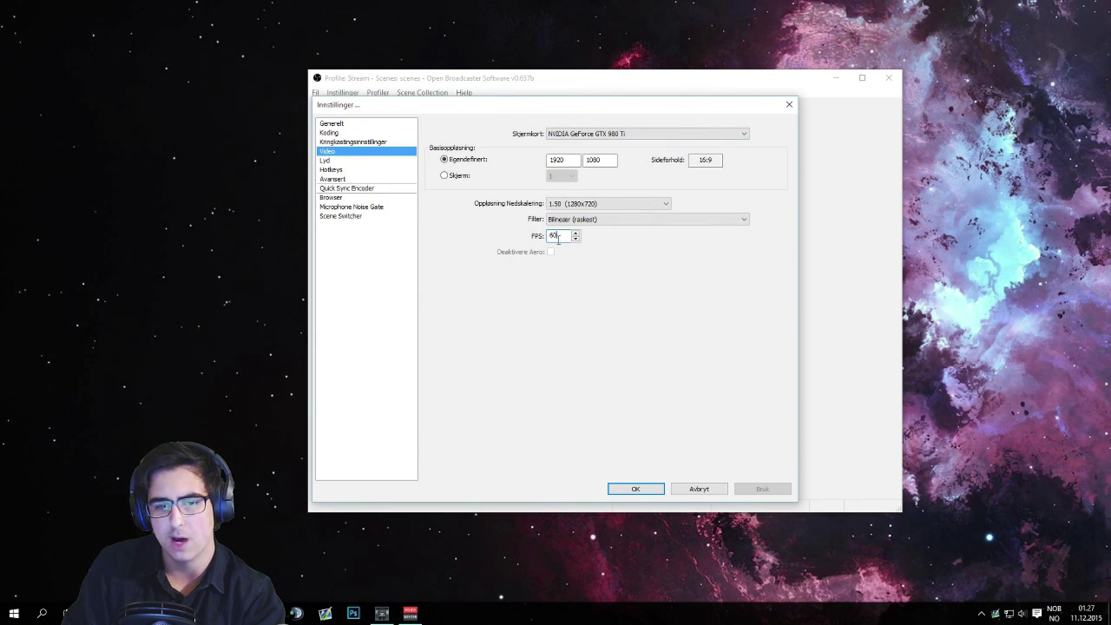
{"action": "left_click", "coordinate": [583, 207]}
{"action": "left_click", "coordinate": [583, 207]}
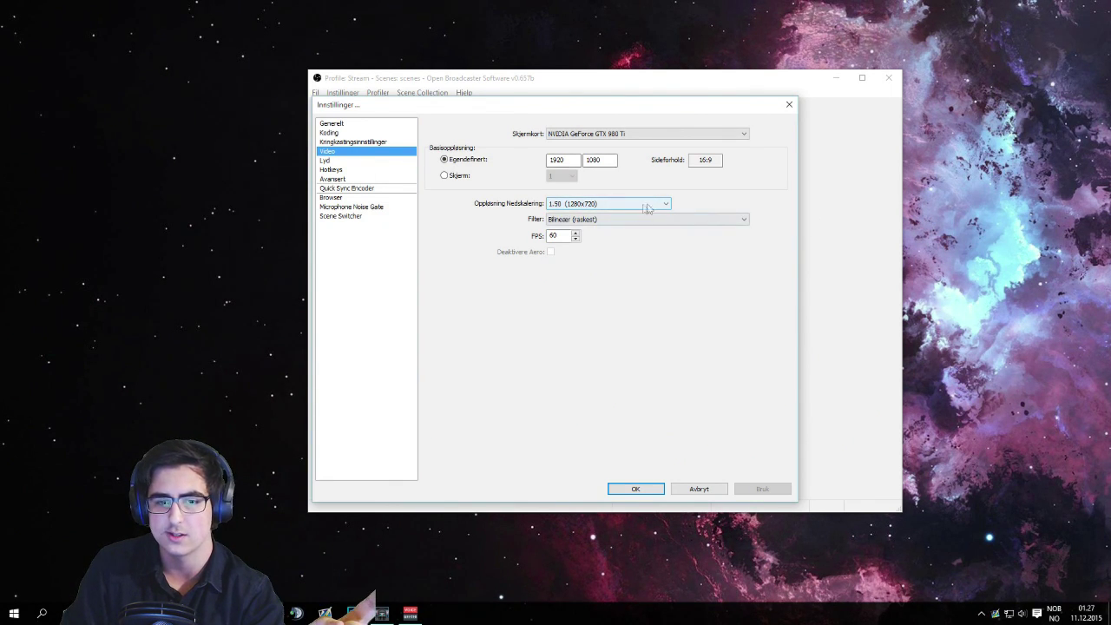
{"action": "left_click_drag", "start_coordinate": [547, 160], "coordinate": [558, 157]}
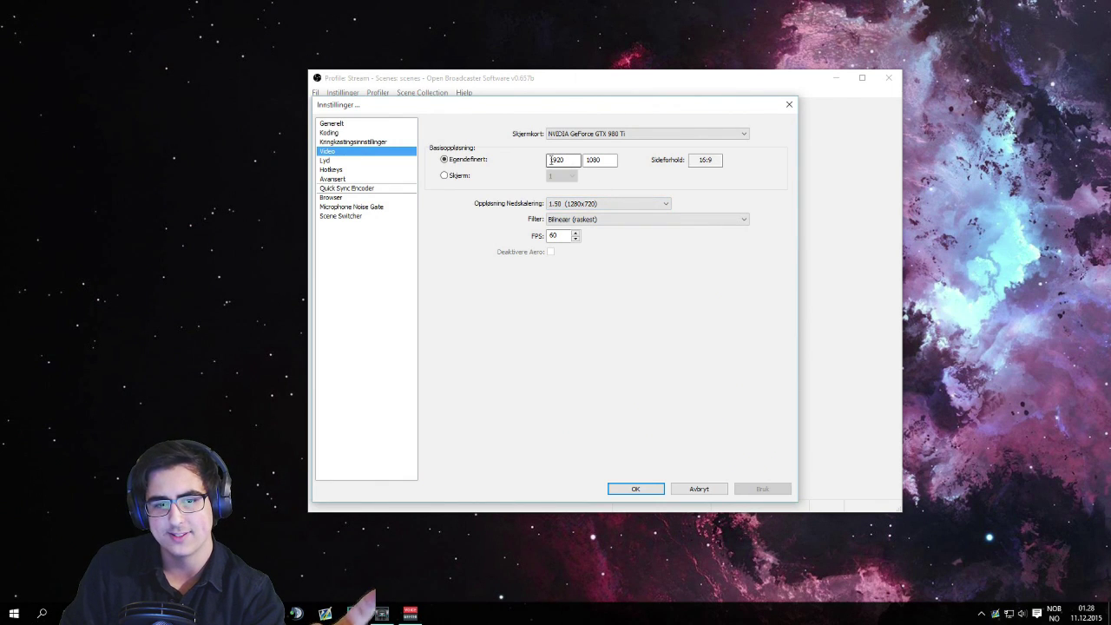
{"action": "left_click", "coordinate": [561, 157]}
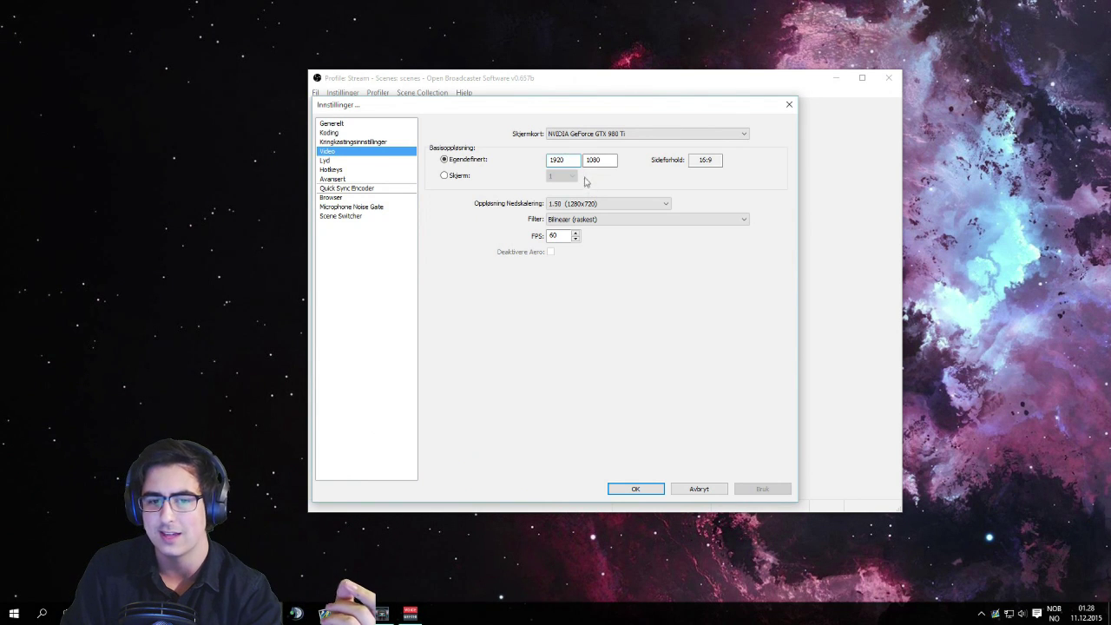
{"action": "left_click", "coordinate": [604, 162]}
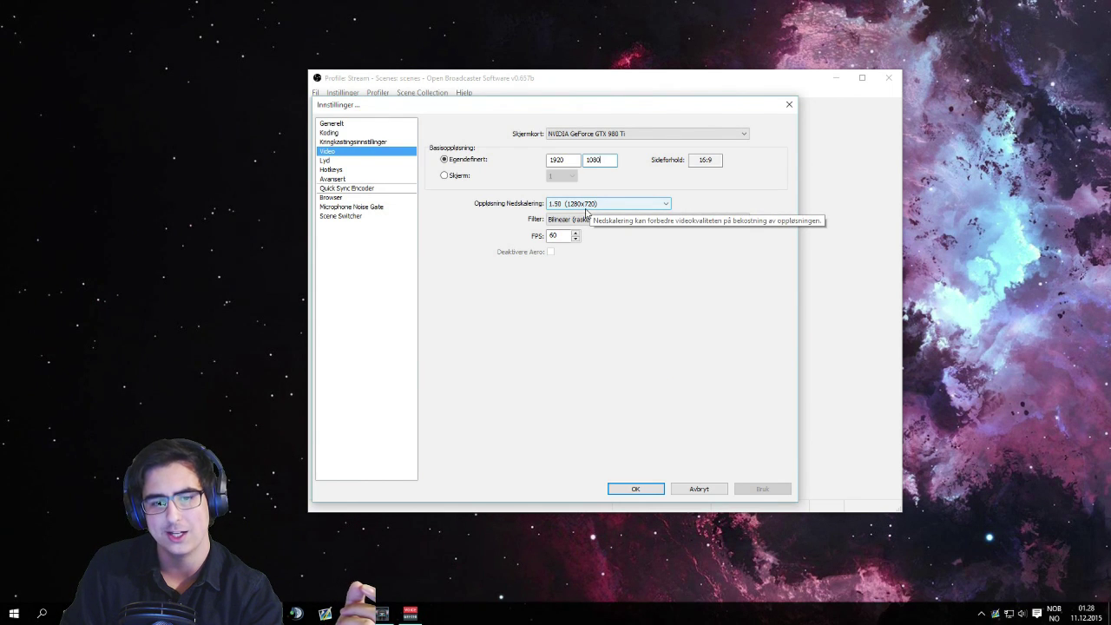
- Set the custom base resolution to 1280 by 720 and look at the resolution downscale choices it offers
{"action": "left_click_drag", "start_coordinate": [578, 159], "coordinate": [540, 161]}
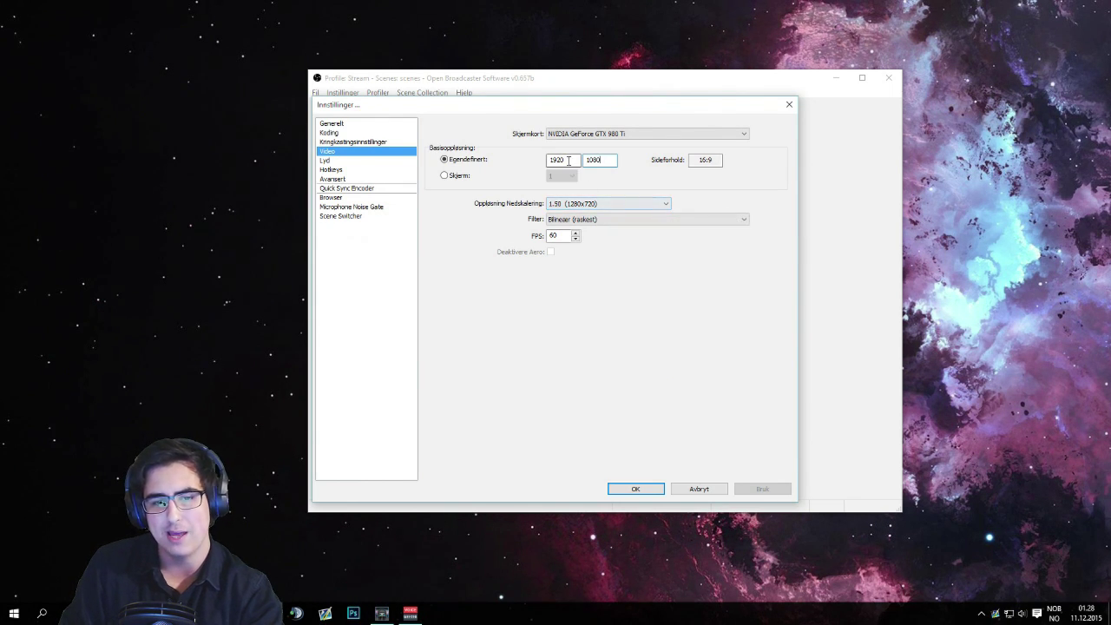
{"action": "type", "text": "1"}
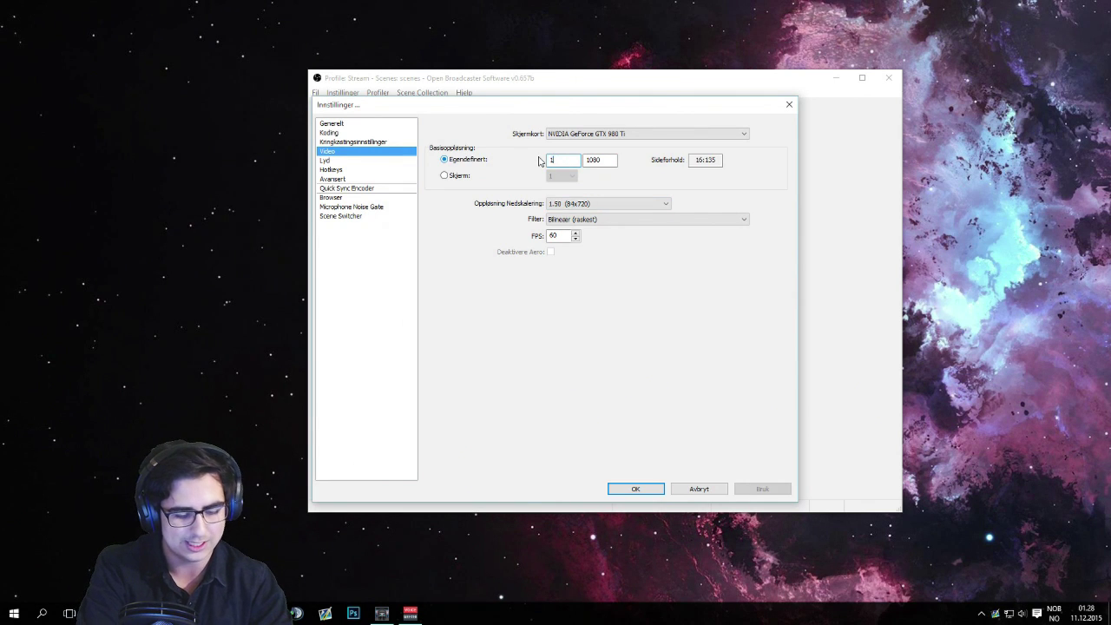
{"action": "type", "text": "280"}
{"action": "key", "text": "Tab"}
{"action": "type", "text": "7"}
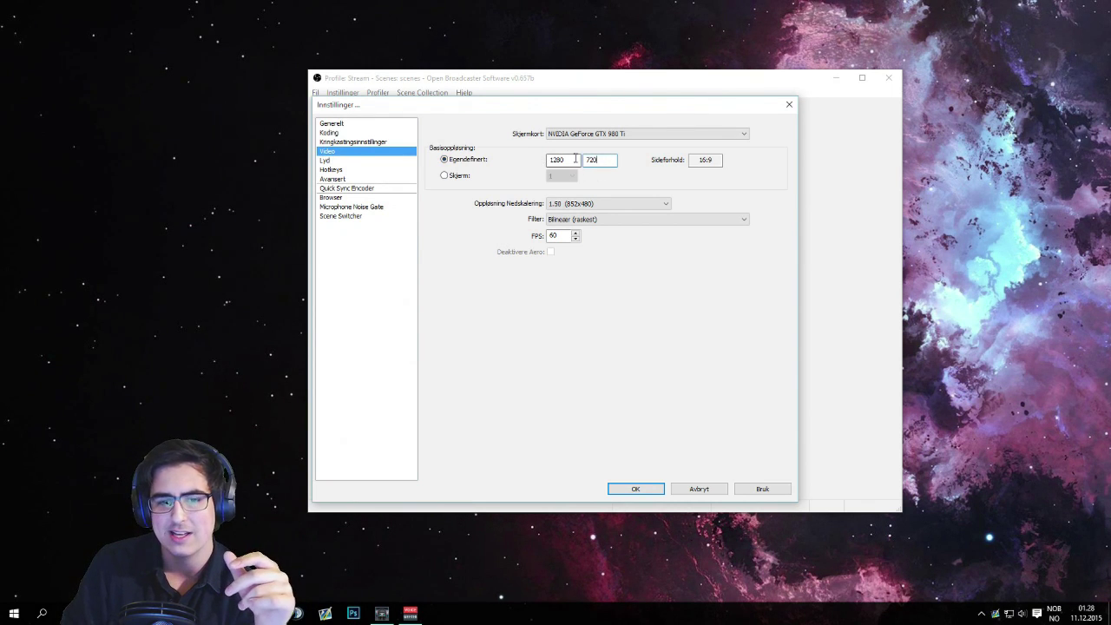
{"action": "left_click", "coordinate": [590, 204]}
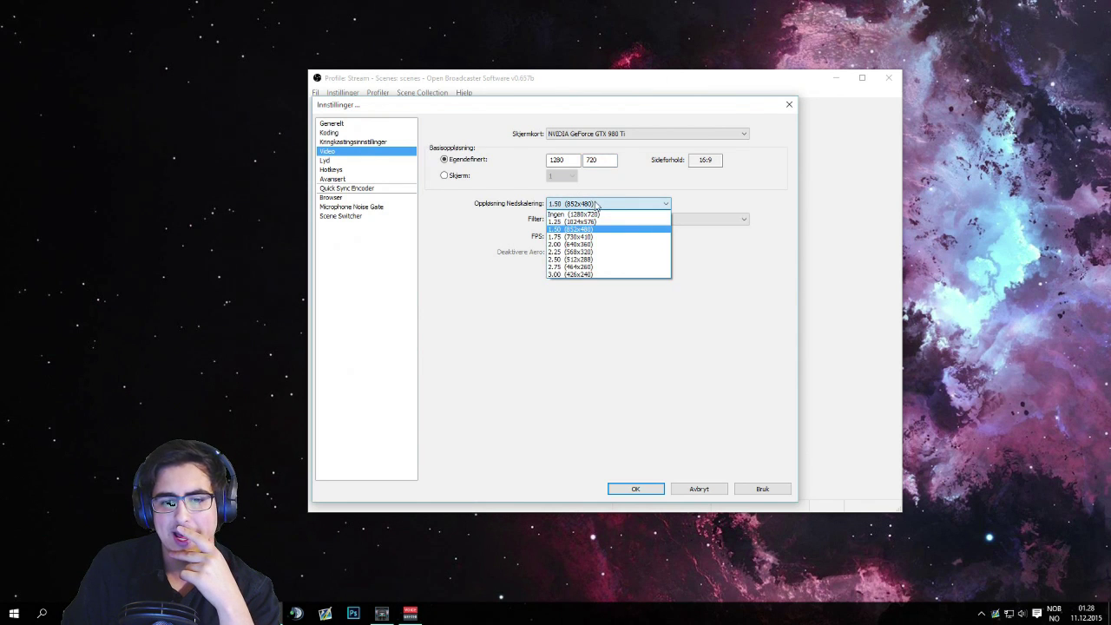
{"action": "left_click", "coordinate": [597, 206]}
- Set the custom base resolution to 1920 by 1080
{"action": "double_click", "coordinate": [550, 159]}
{"action": "type", "text": "1280"}
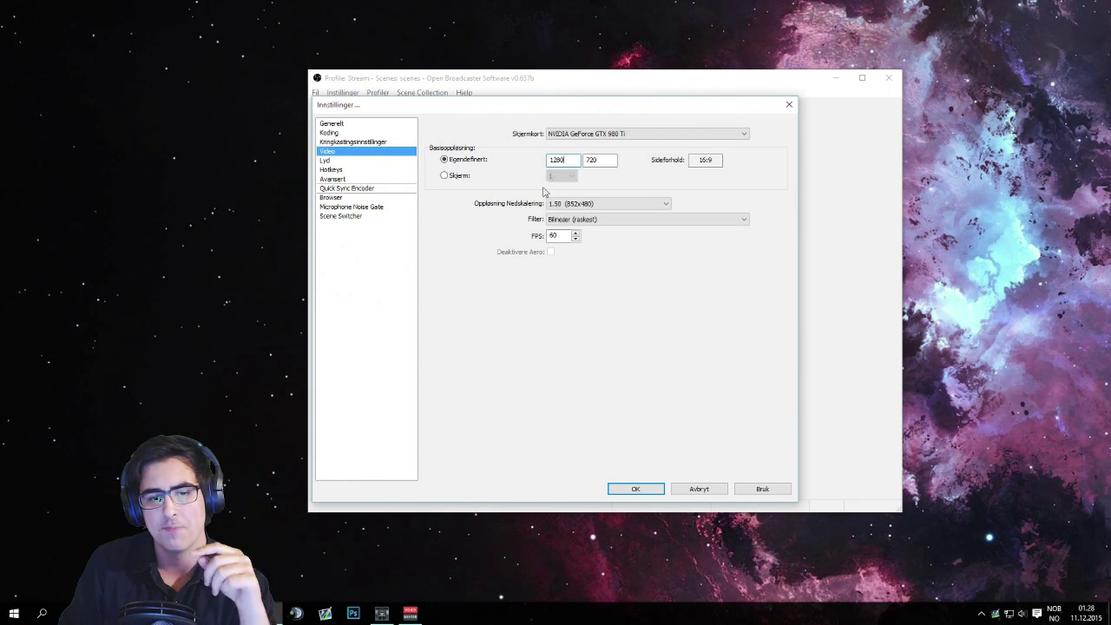
{"action": "key", "text": "BackSpace"}
{"action": "key", "text": "BackSpace"}
{"action": "key", "text": "BackSpace"}
{"action": "type", "text": "920"}
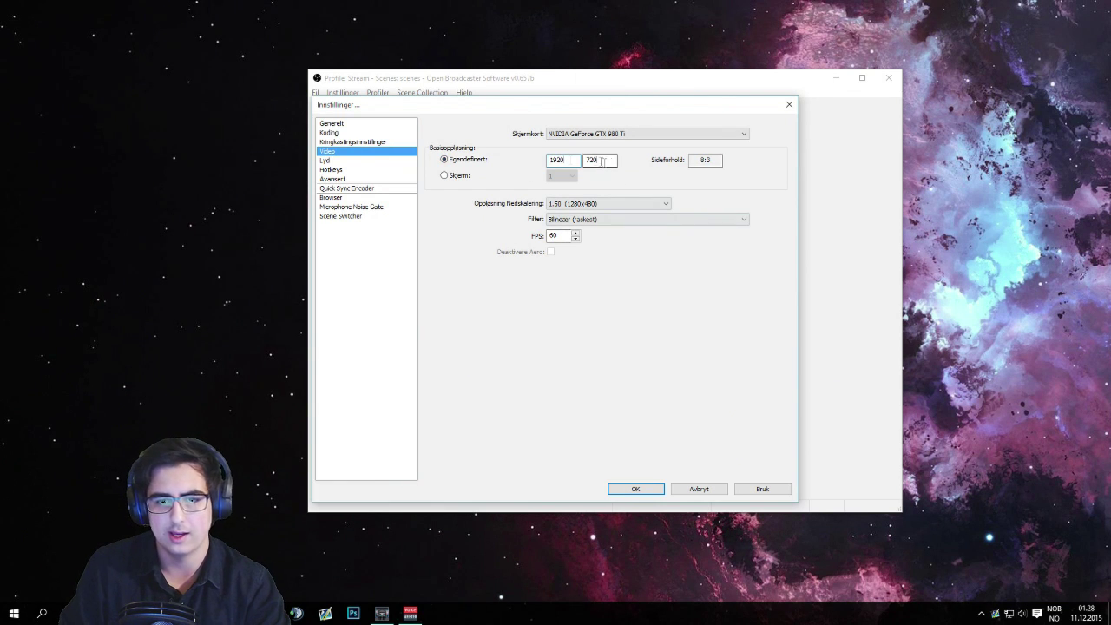
{"action": "key", "text": "Tab"}
{"action": "type", "text": "128"}
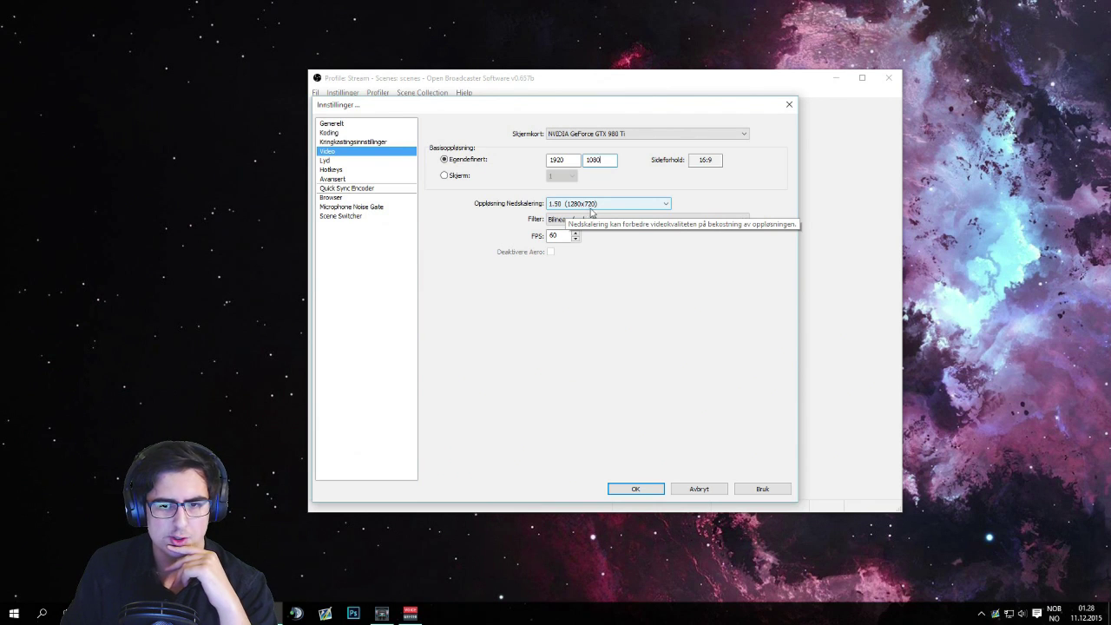
- Examine the resolution downscale choices together with the custom base resolution
{"action": "left_click", "coordinate": [598, 206]}
{"action": "left_click", "coordinate": [605, 208]}
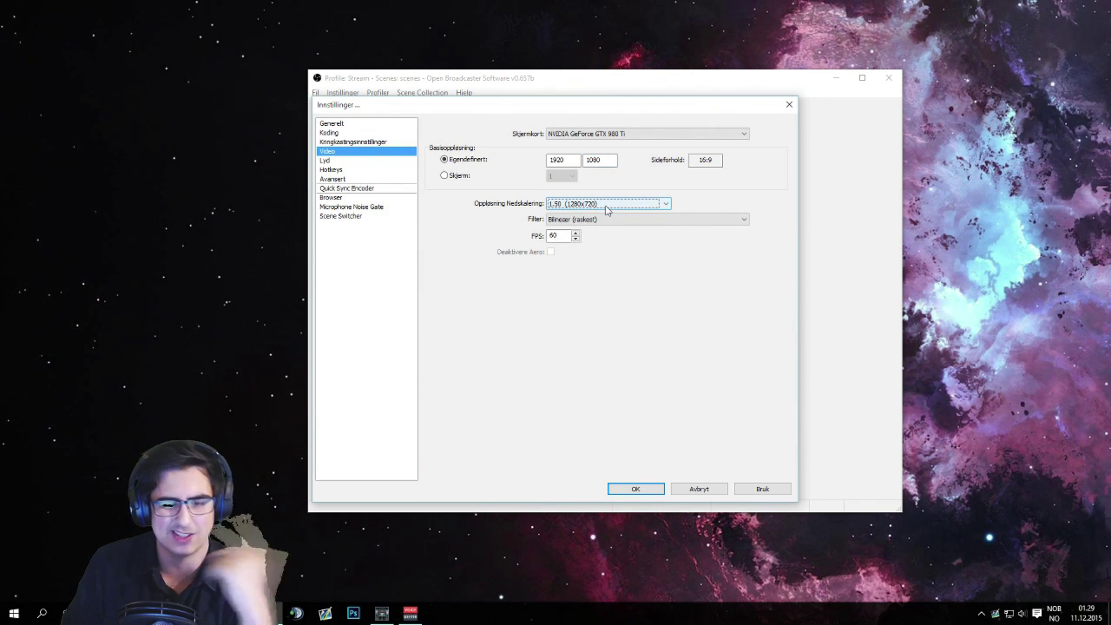
{"action": "double_click", "coordinate": [564, 161]}
{"action": "left_click", "coordinate": [566, 161]}
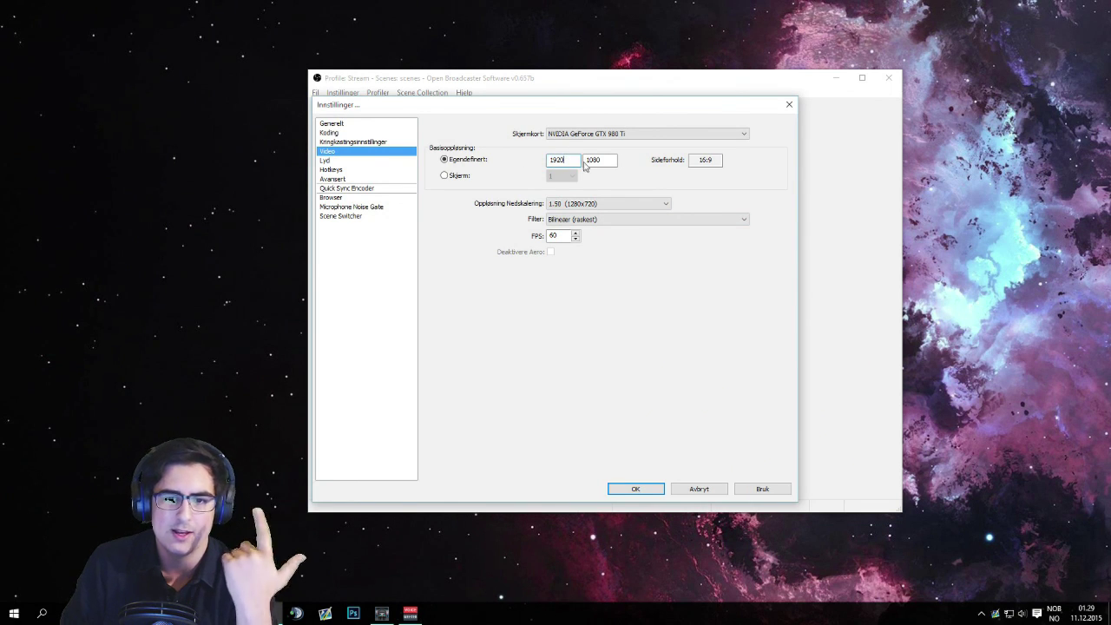
{"action": "left_click", "coordinate": [590, 205]}
{"action": "left_click", "coordinate": [591, 205]}
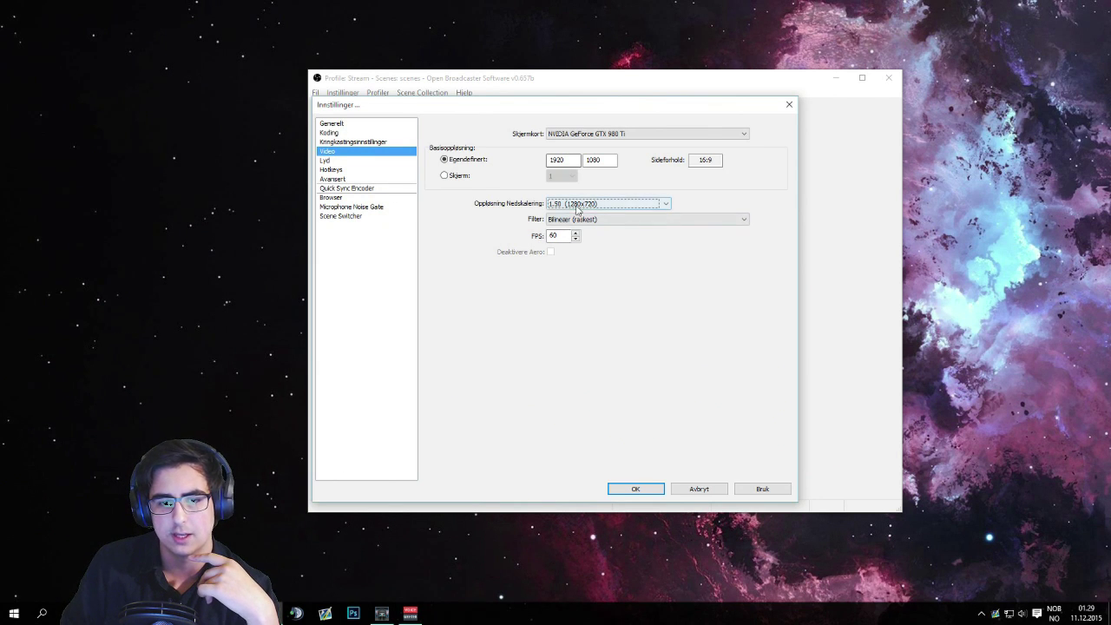
{"action": "left_click", "coordinate": [597, 204]}
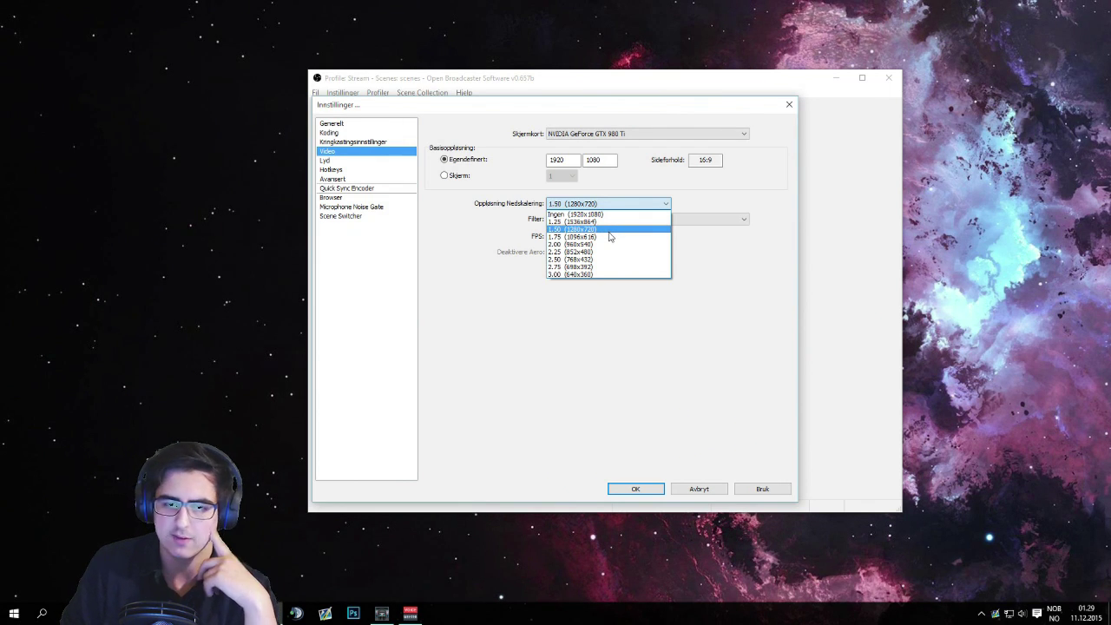
{"action": "left_click", "coordinate": [733, 267]}
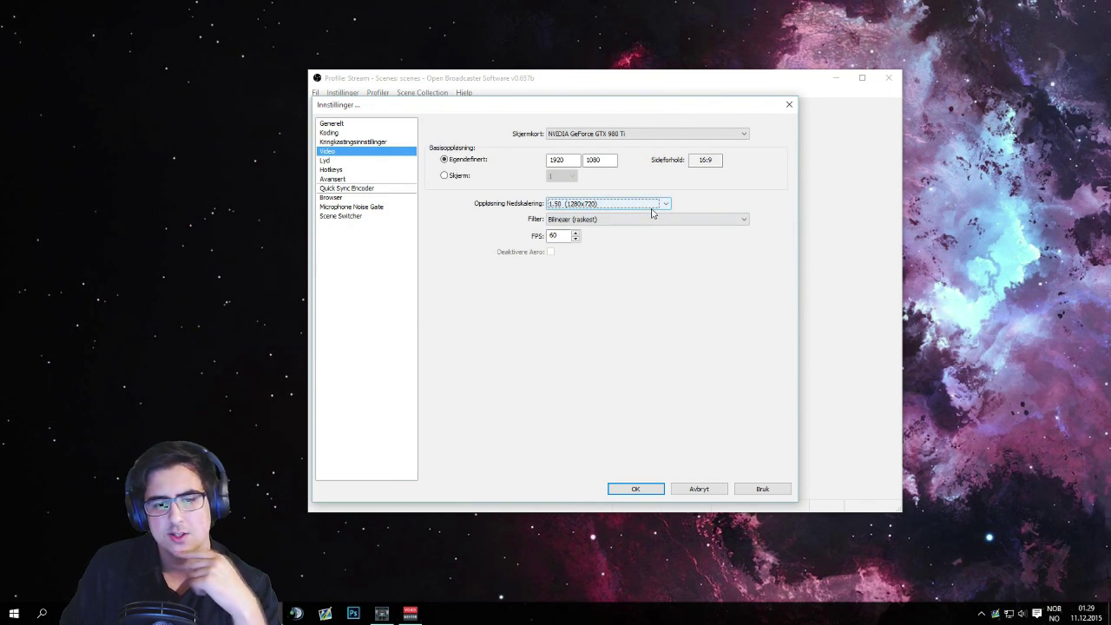
- Review the downscale filter choices and set the FPS to 30
{"action": "left_click", "coordinate": [644, 222]}
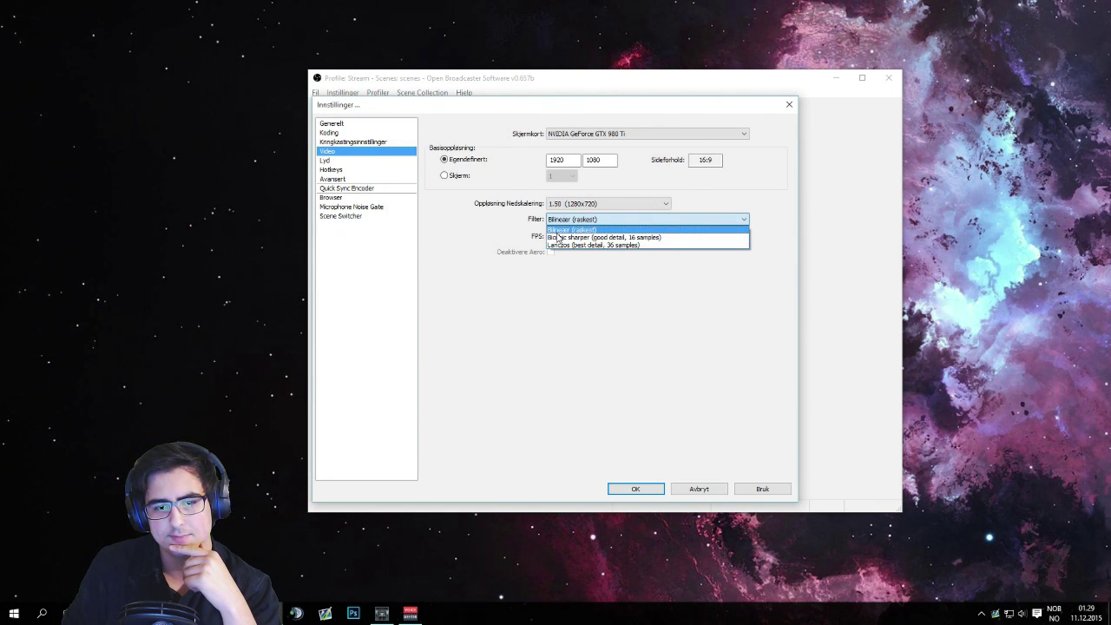
{"action": "left_click", "coordinate": [576, 337]}
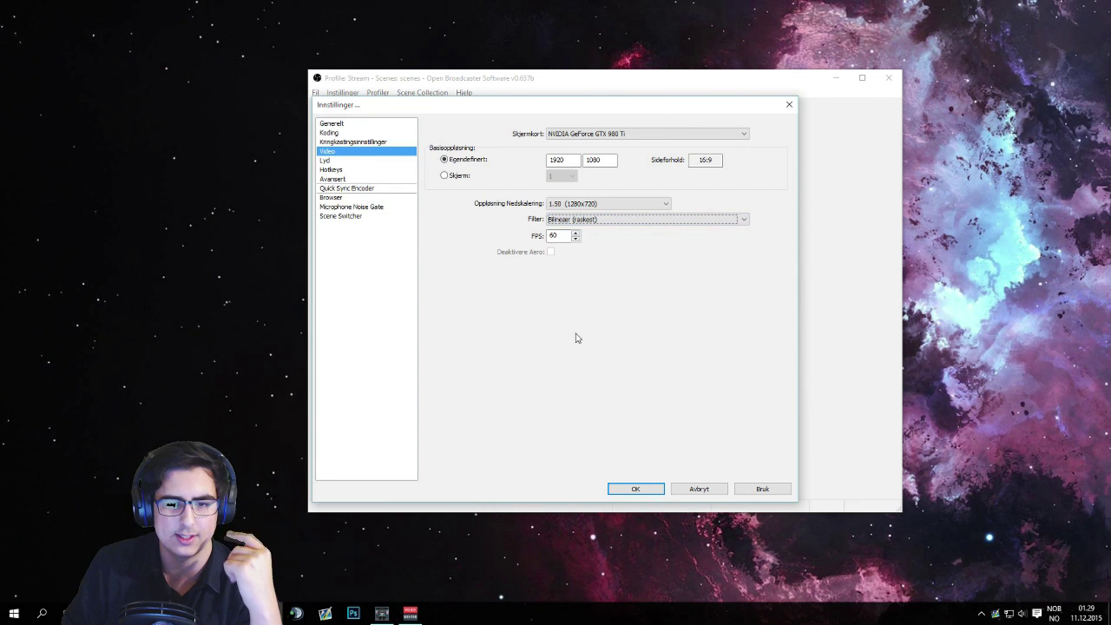
{"action": "left_click", "coordinate": [568, 235]}
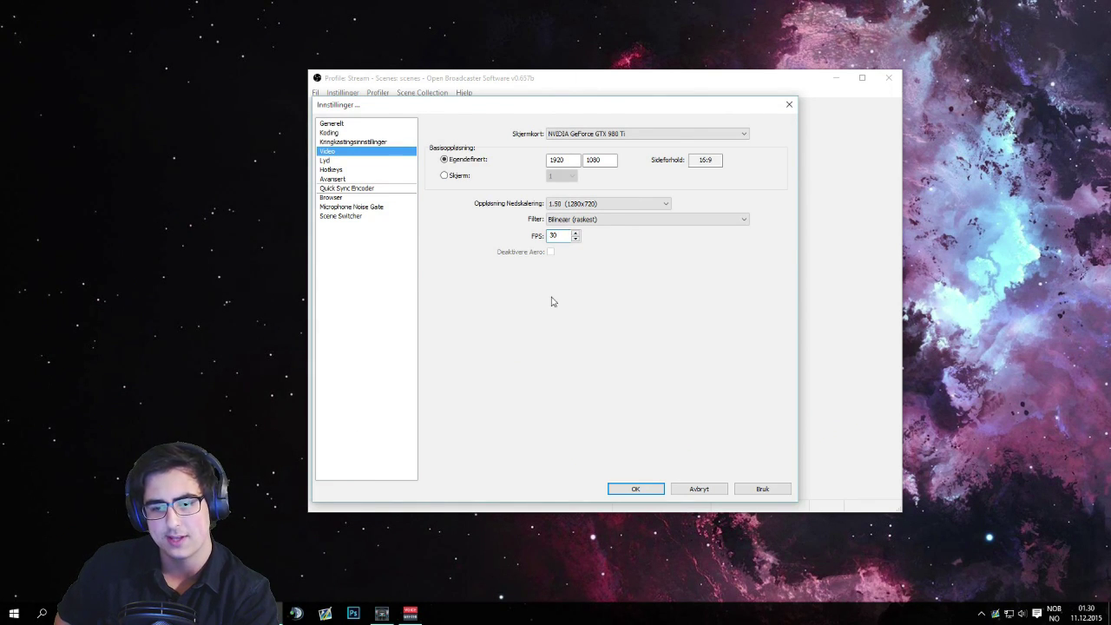
- Open the encoding settings without saving the video changes, and examine the maximum bitrate
{"action": "left_click", "coordinate": [351, 135]}
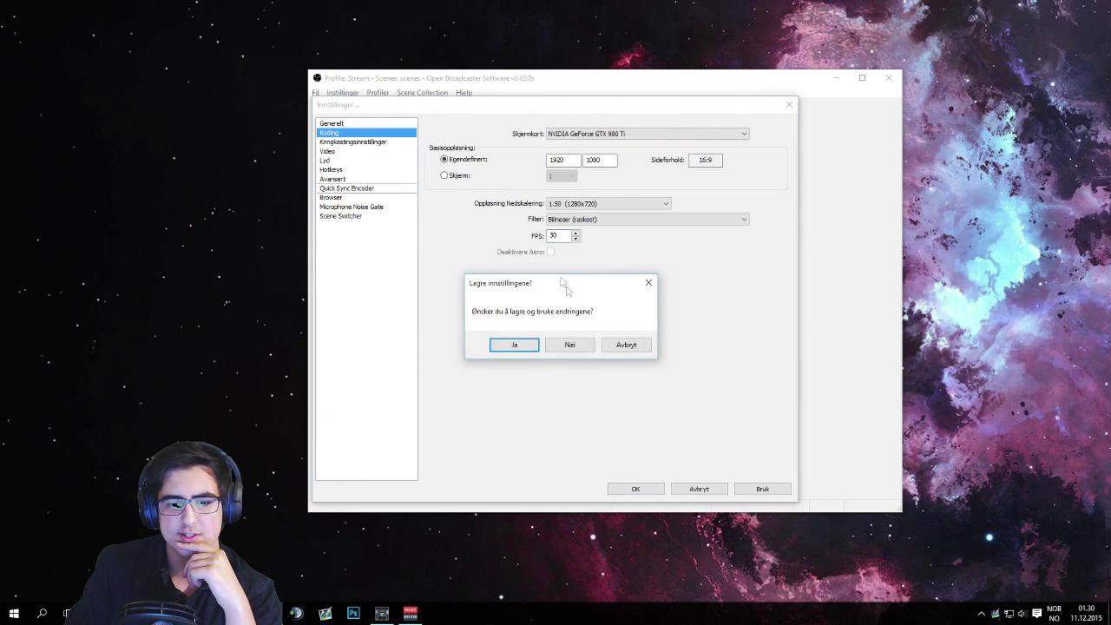
{"action": "left_click", "coordinate": [565, 347]}
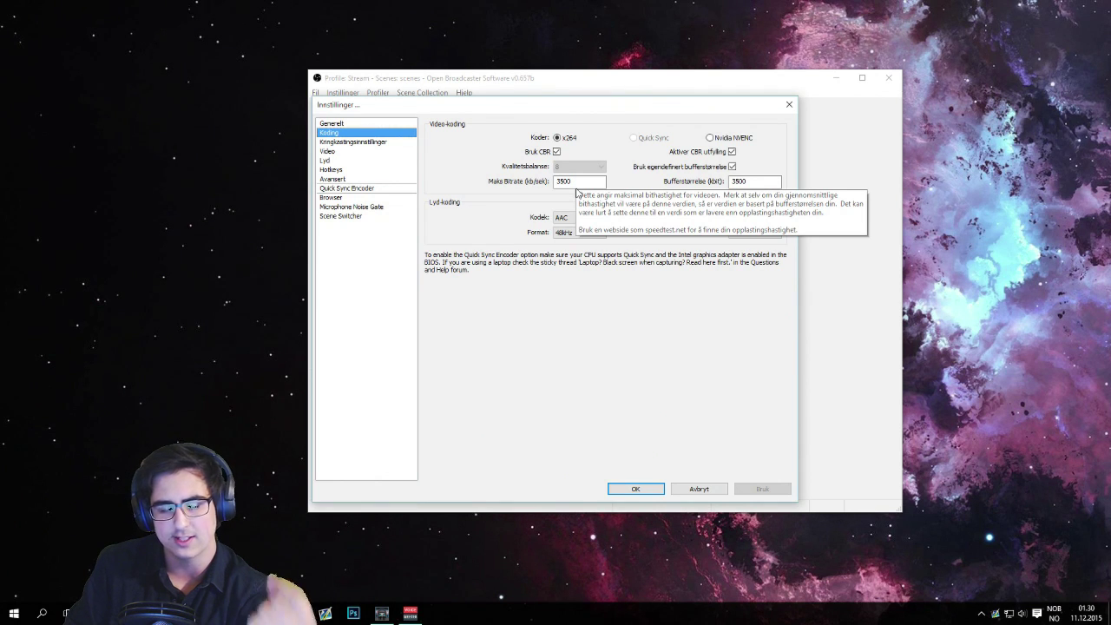
{"action": "left_click_drag", "start_coordinate": [581, 180], "coordinate": [552, 181]}
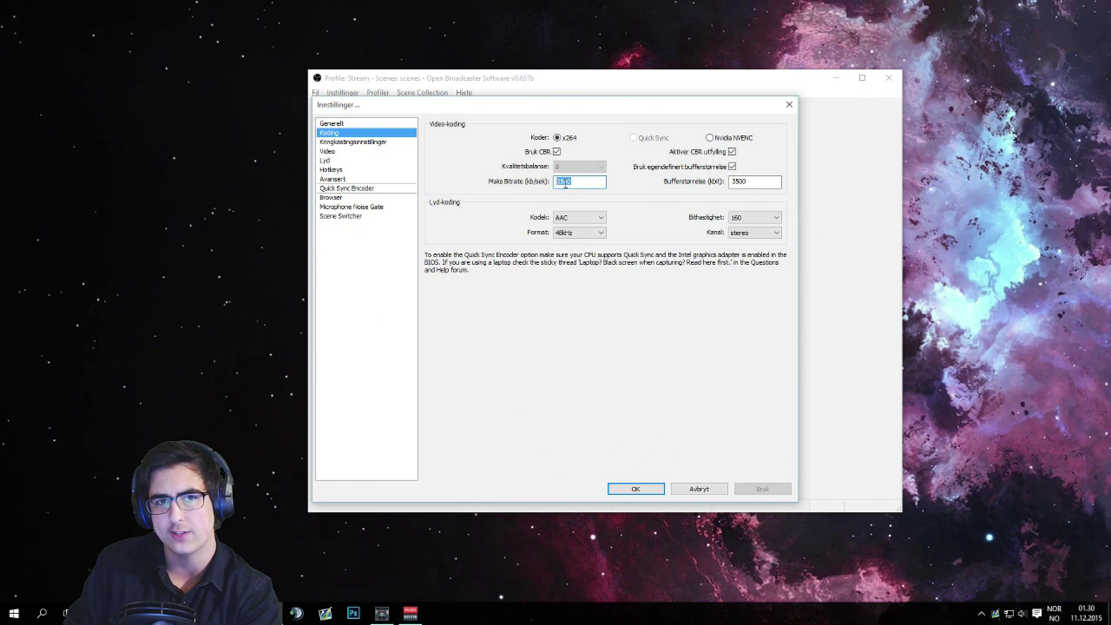
{"action": "left_click", "coordinate": [565, 182]}
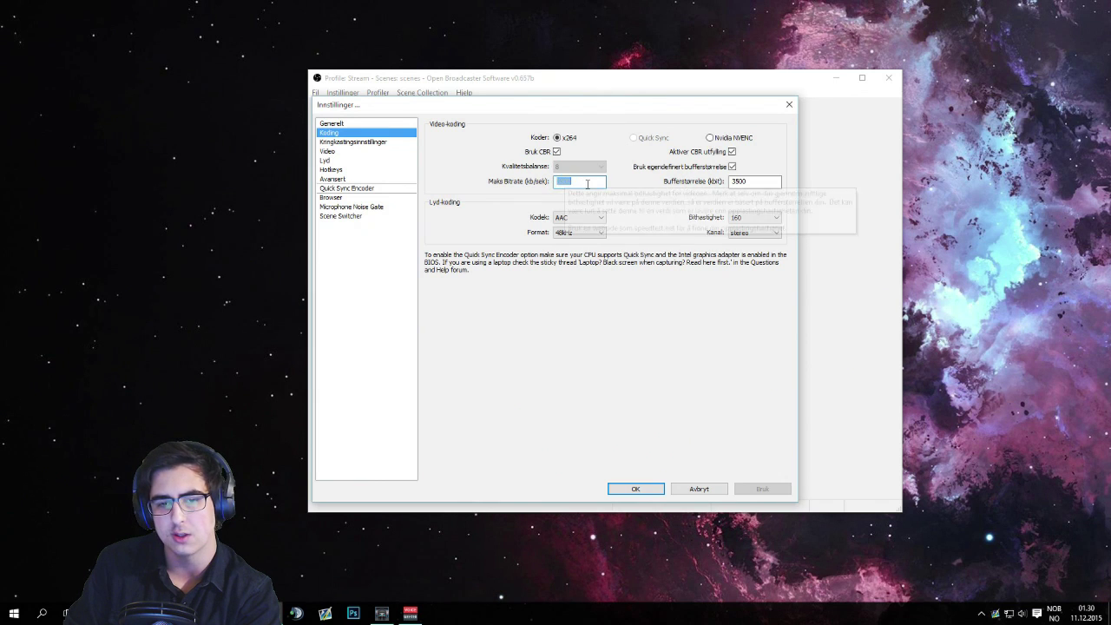
- Return to the video settings and examine the FPS value
{"action": "left_click", "coordinate": [329, 151]}
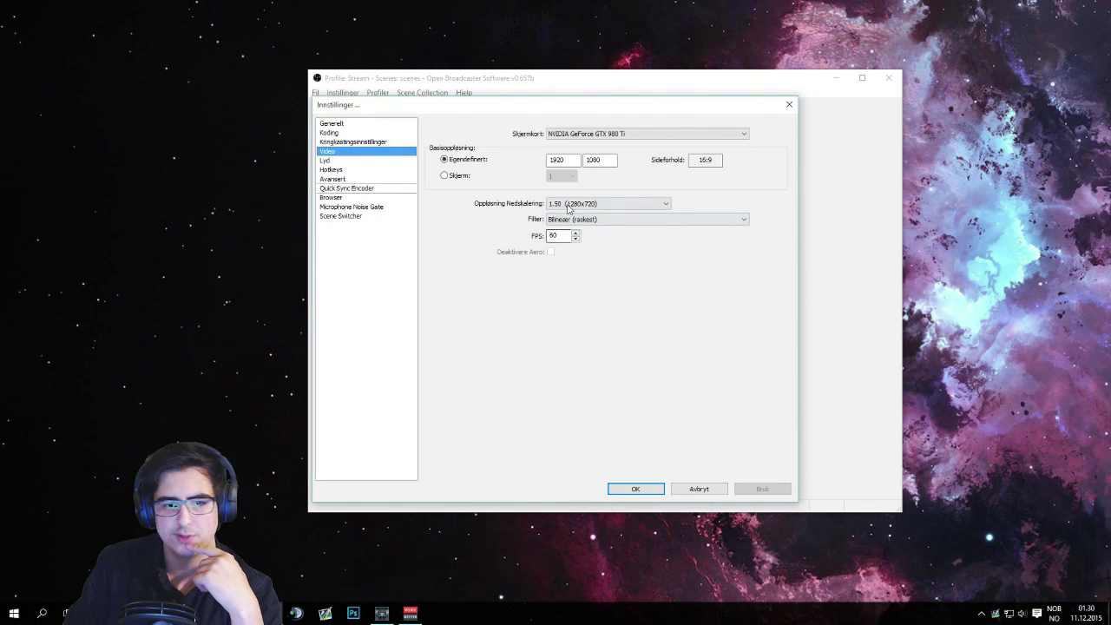
{"action": "left_click_drag", "start_coordinate": [565, 235], "coordinate": [535, 238]}
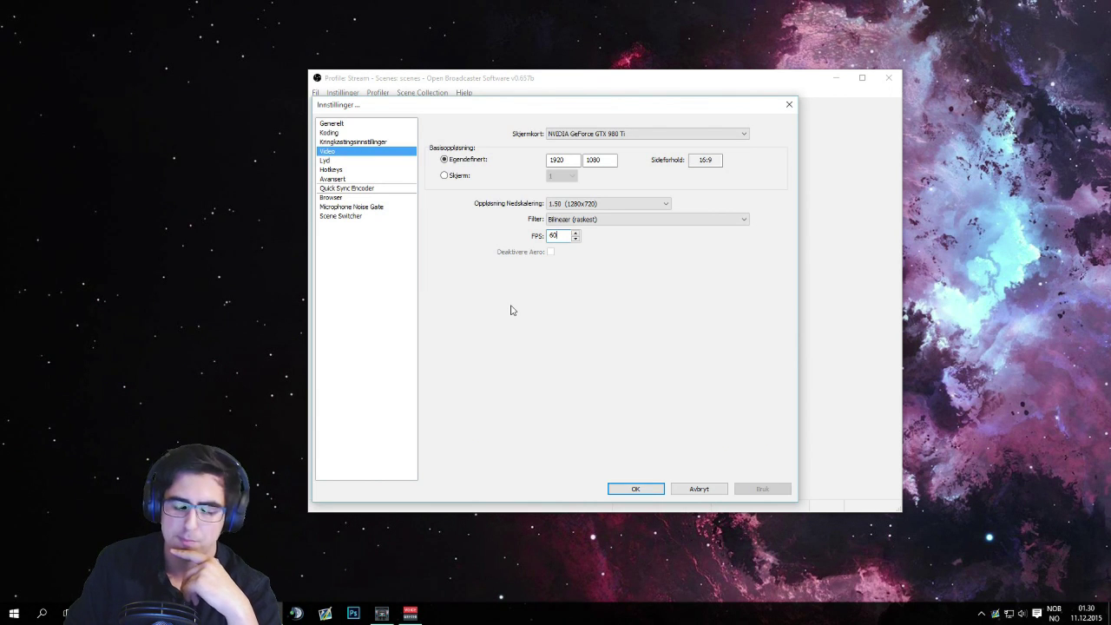
- Open the audio settings and examine the Mic Sync Offset and Mic/Aux Boost values
{"action": "left_click", "coordinate": [326, 160]}
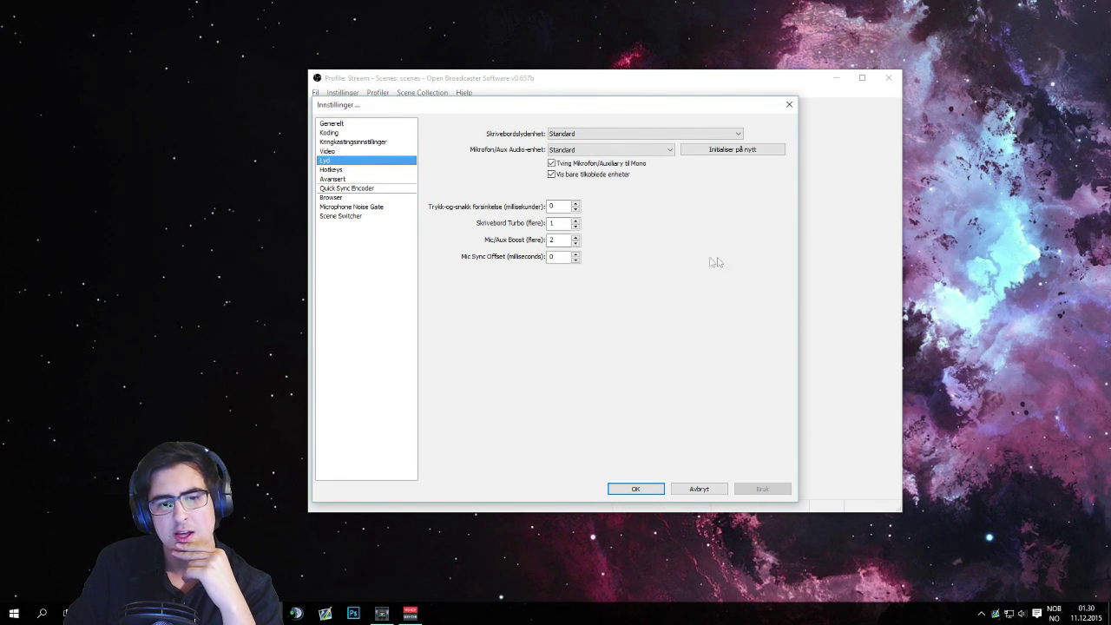
{"action": "left_click", "coordinate": [552, 257]}
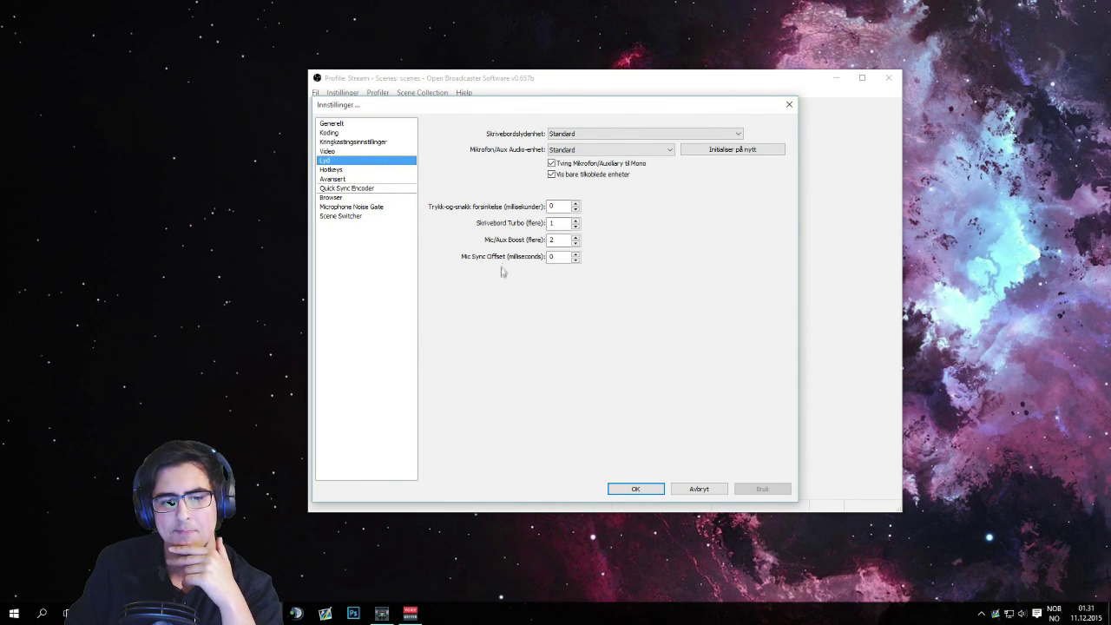
{"action": "double_click", "coordinate": [555, 244]}
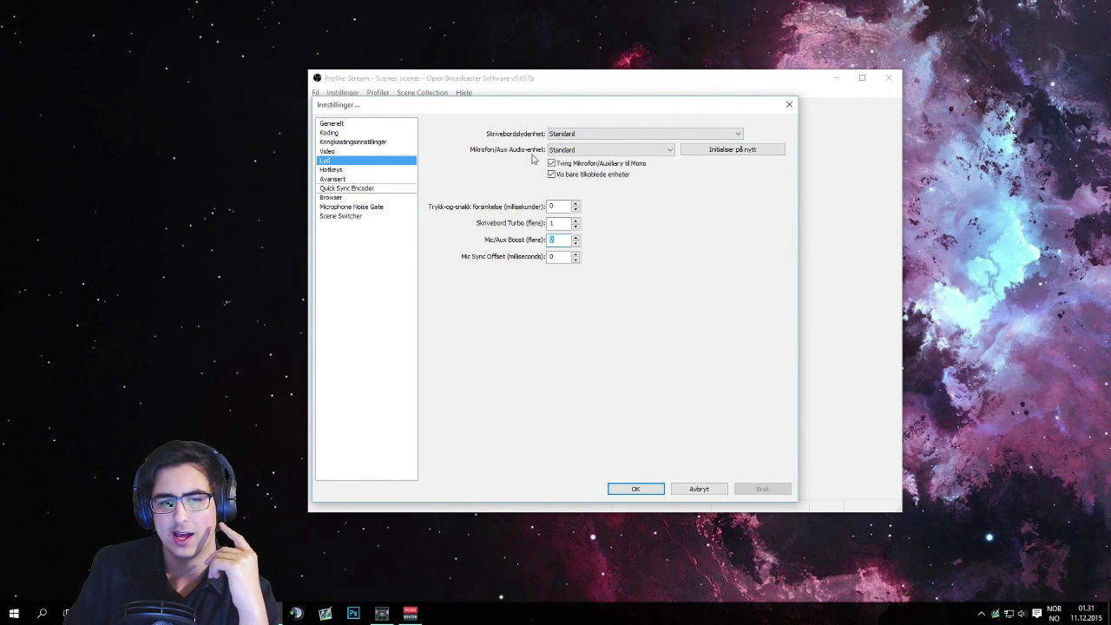
- Look through the available desktop audio and microphone devices
{"action": "left_click", "coordinate": [588, 137]}
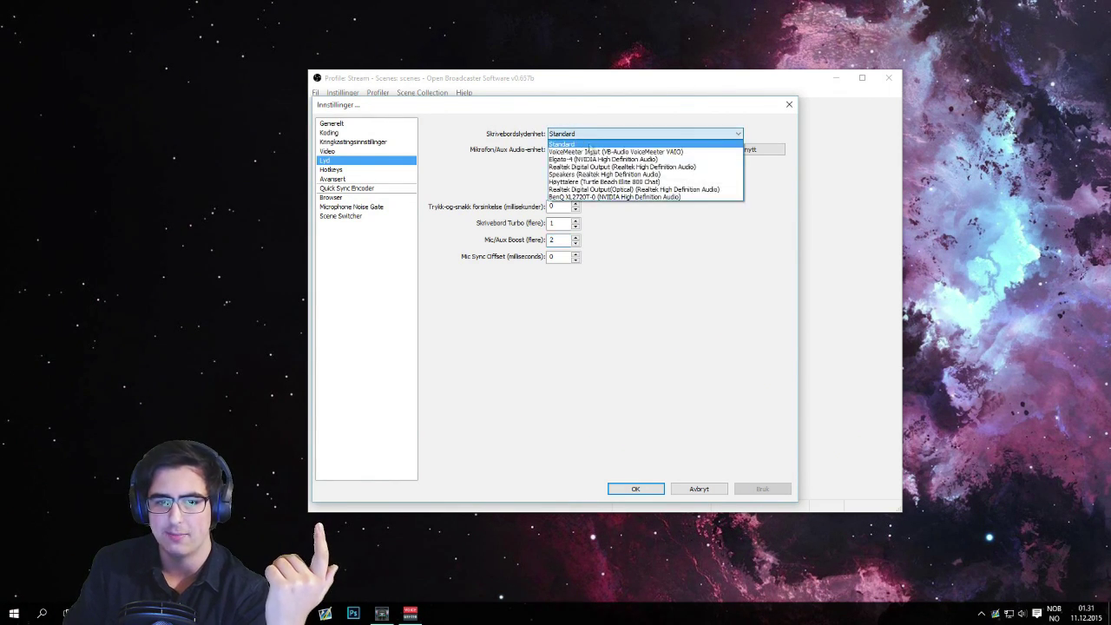
{"action": "left_click", "coordinate": [601, 138]}
{"action": "left_click", "coordinate": [612, 149]}
{"action": "left_click", "coordinate": [614, 159]}
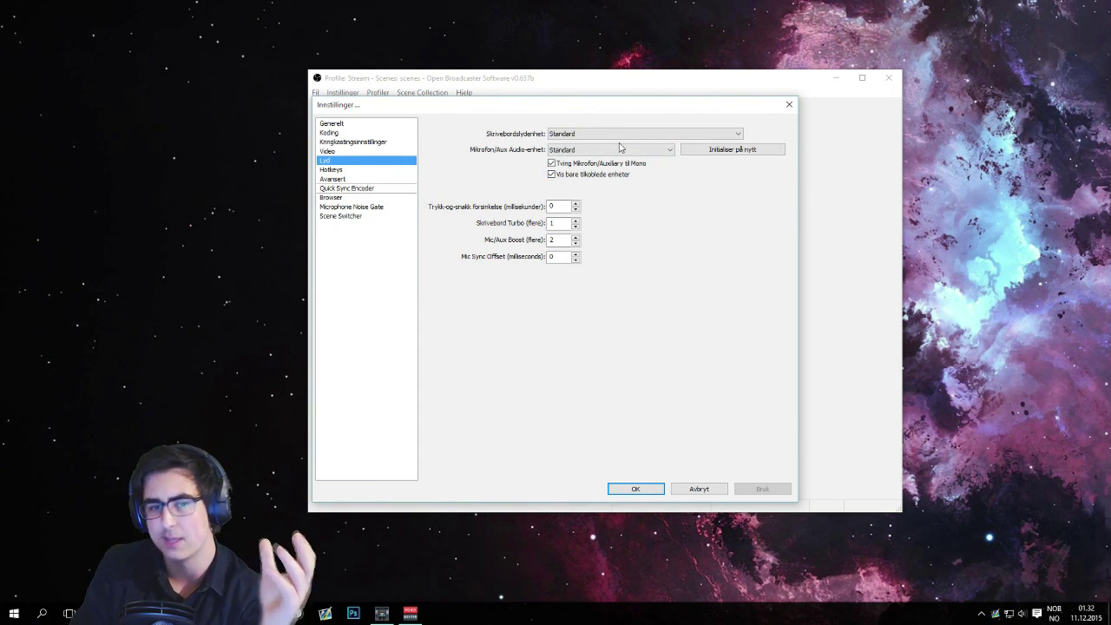
- Set the desktop audio device to Høyttalere (Turtle Beach Elite 800 Chat) and the microphone to Mikrofon (Turtle Beach Elite 800 Chat)
{"action": "left_click", "coordinate": [612, 135]}
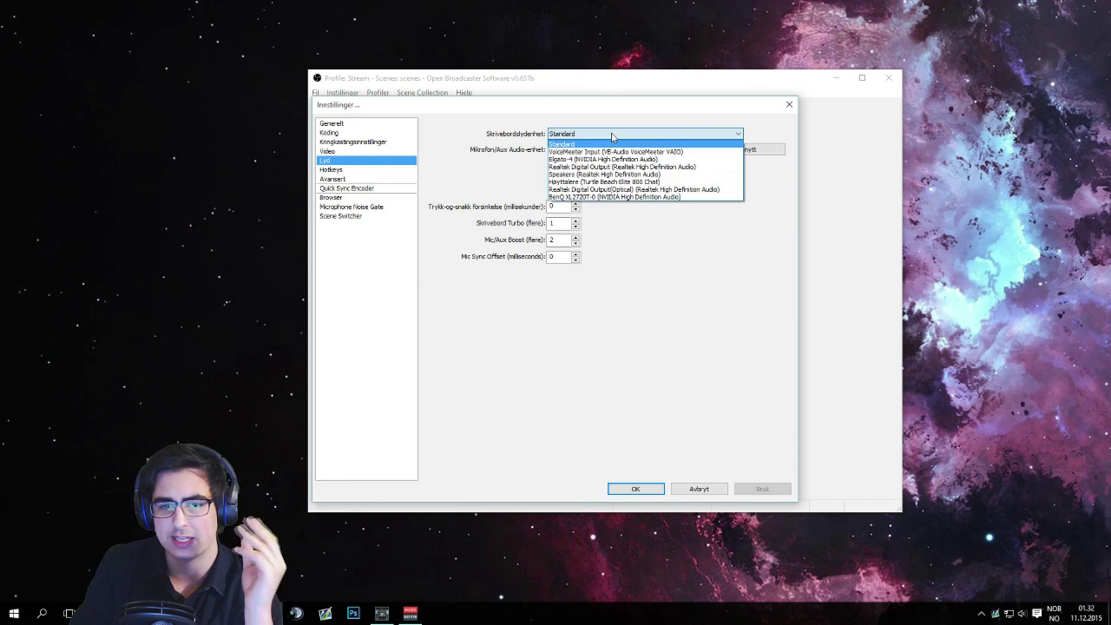
{"action": "left_click", "coordinate": [683, 182]}
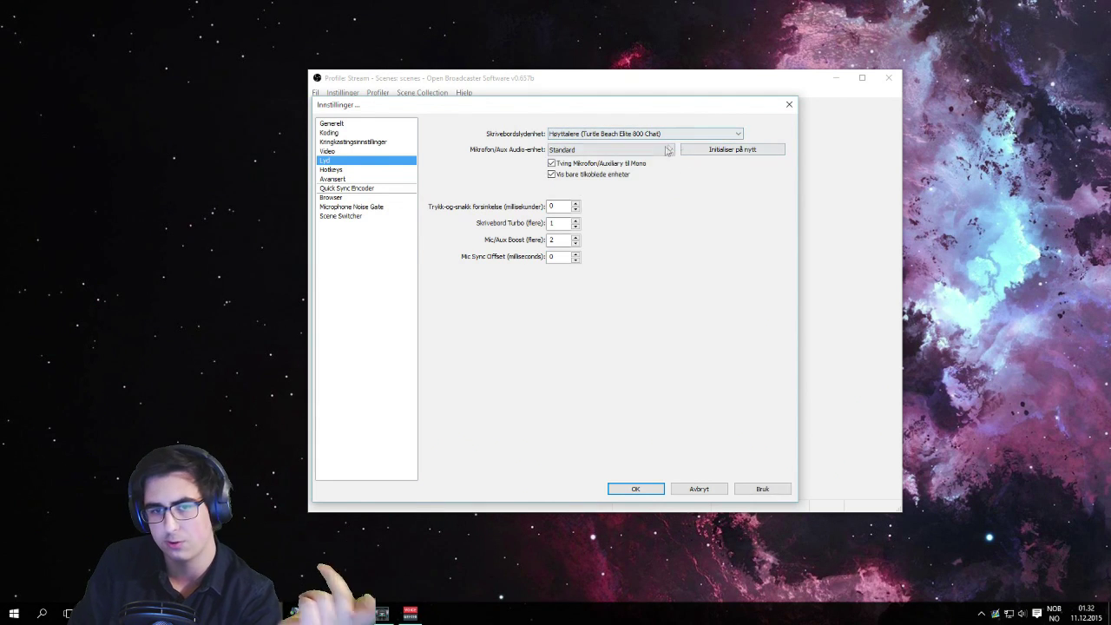
{"action": "left_click", "coordinate": [665, 151]}
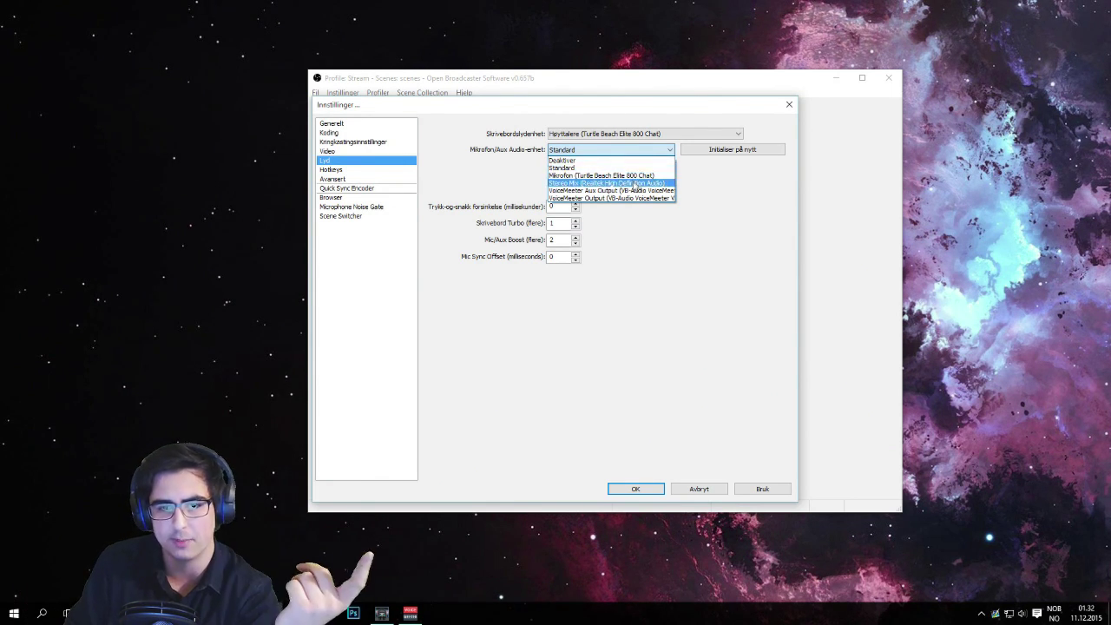
{"action": "left_click", "coordinate": [630, 175]}
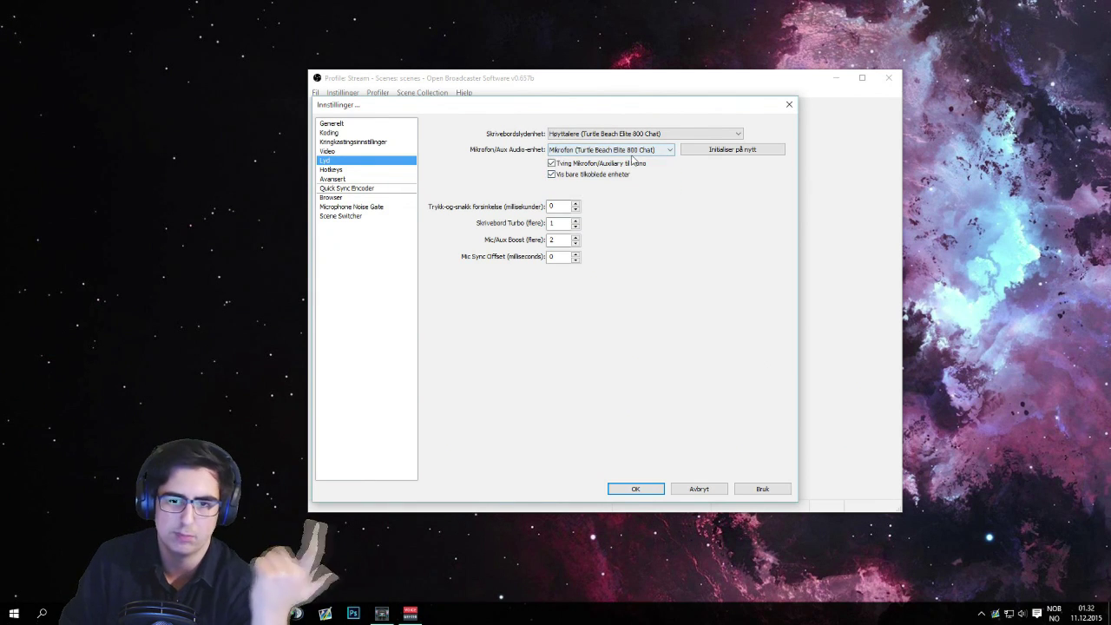
- Open the advanced settings without saving the audio device changes
{"action": "left_click", "coordinate": [343, 170]}
{"action": "left_click", "coordinate": [607, 345]}
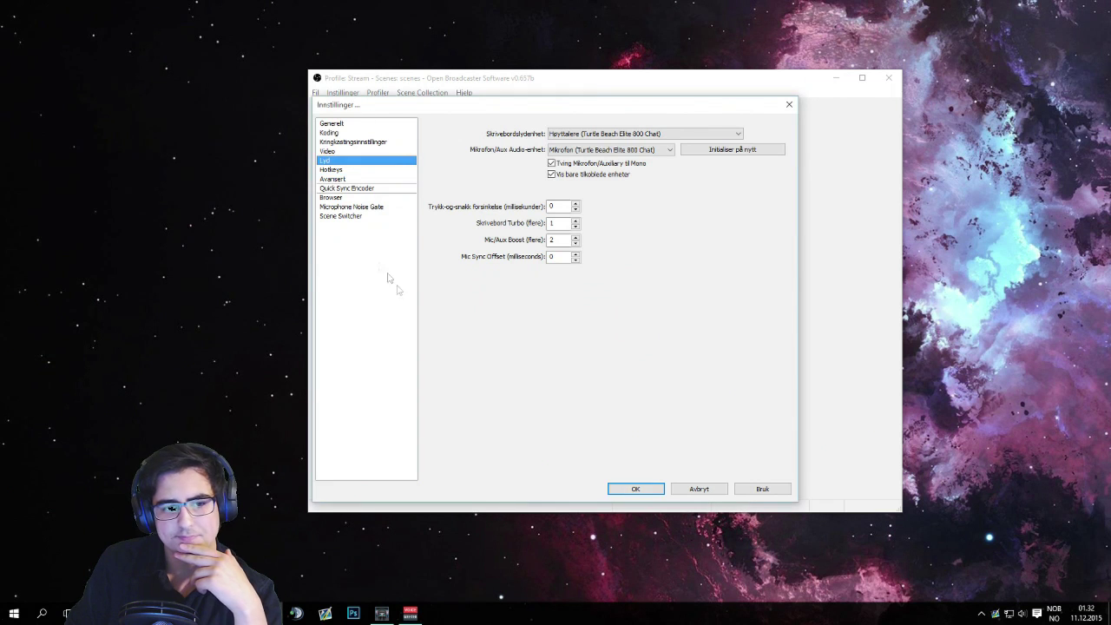
{"action": "left_click", "coordinate": [336, 178]}
{"action": "left_click", "coordinate": [569, 344]}
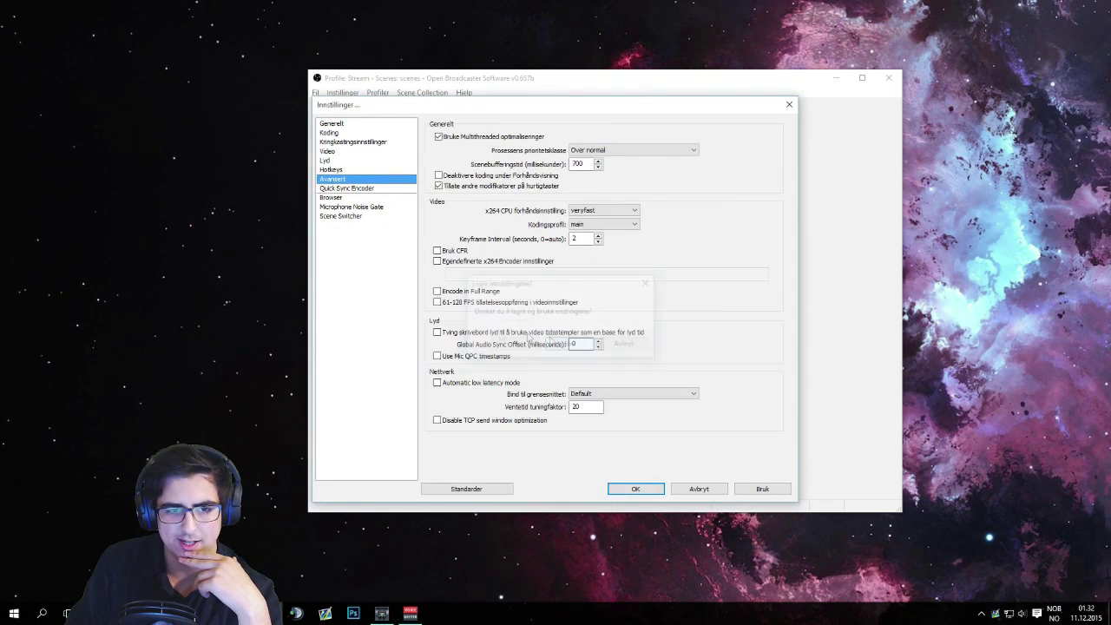
- Look over the hotkey and Scene Switcher settings, and reopen the advanced settings
{"action": "left_click", "coordinate": [326, 161]}
{"action": "left_click", "coordinate": [333, 170]}
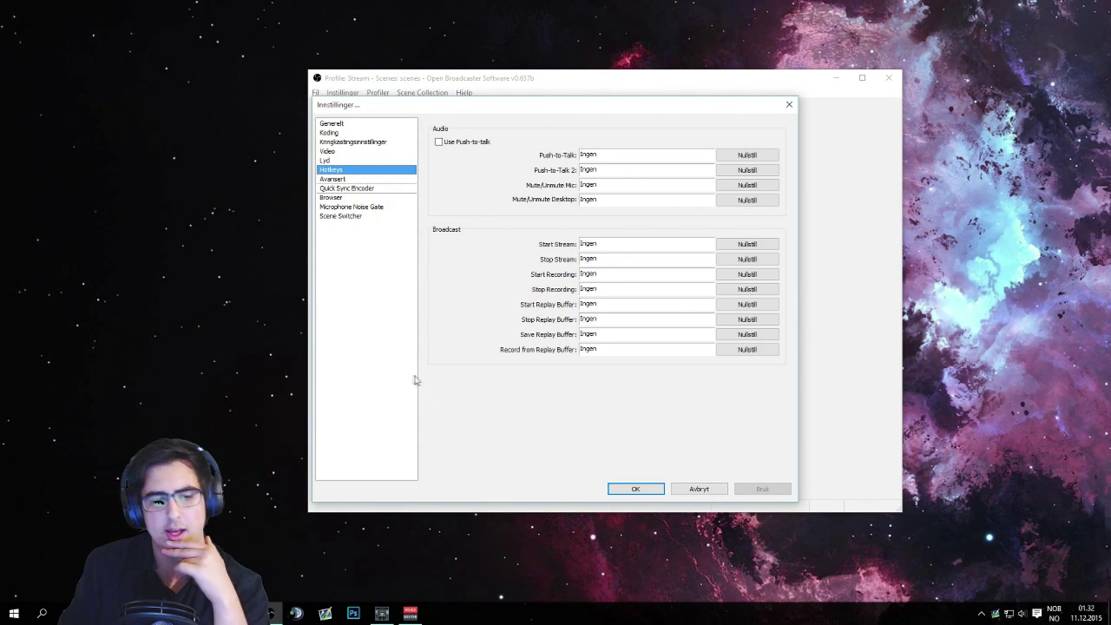
{"action": "left_click", "coordinate": [344, 217]}
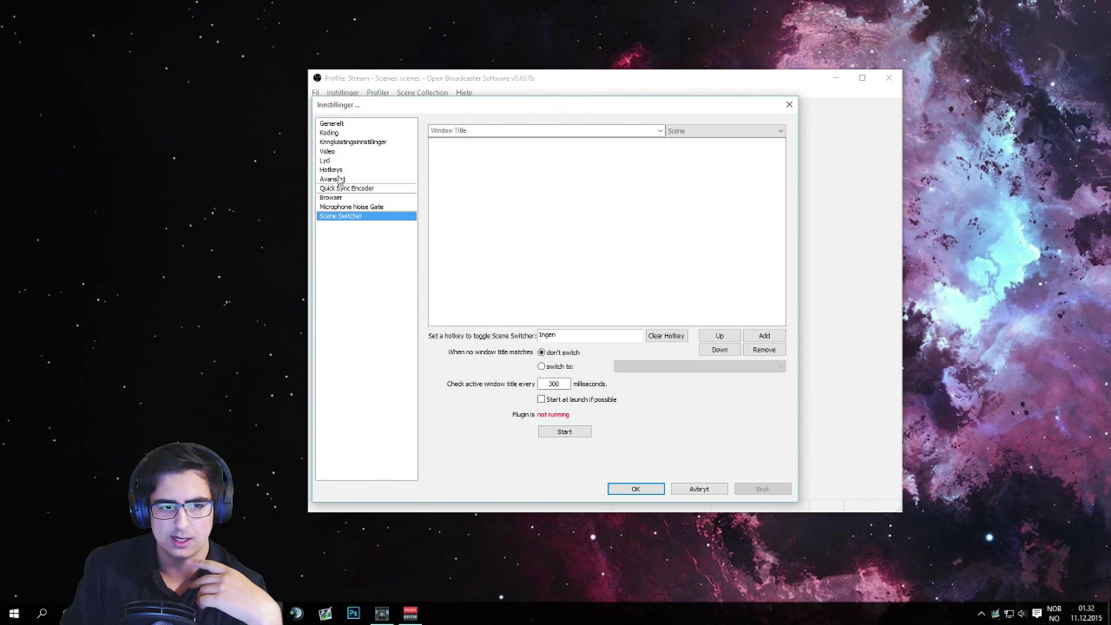
{"action": "left_click", "coordinate": [335, 179]}
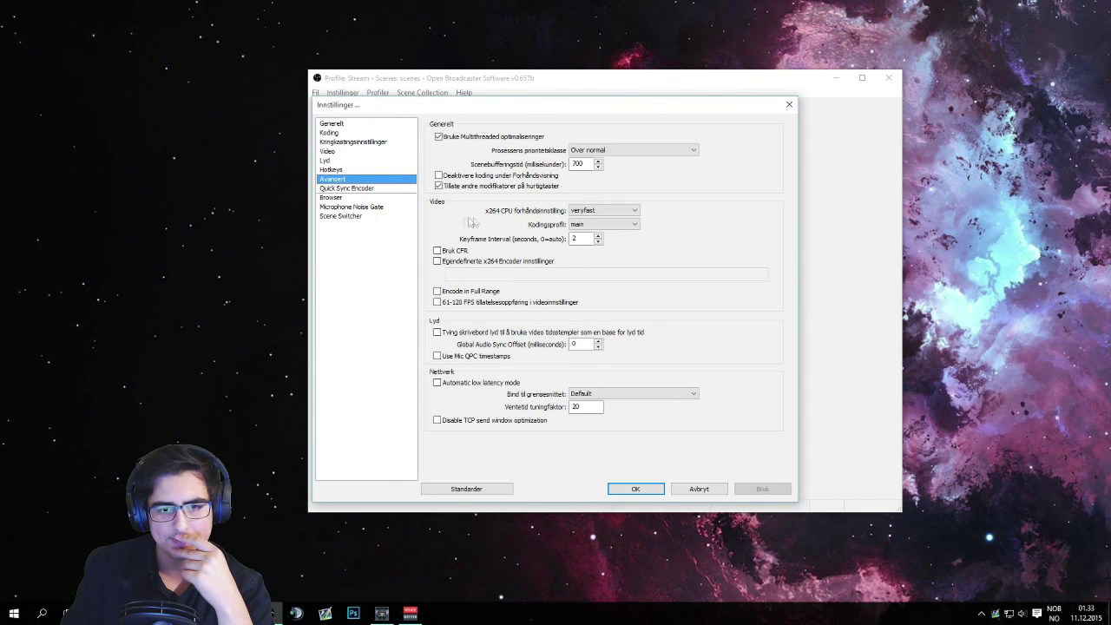
- Look through the available x264 CPU presets and read the explanation of the preset setting
{"action": "left_click", "coordinate": [607, 210]}
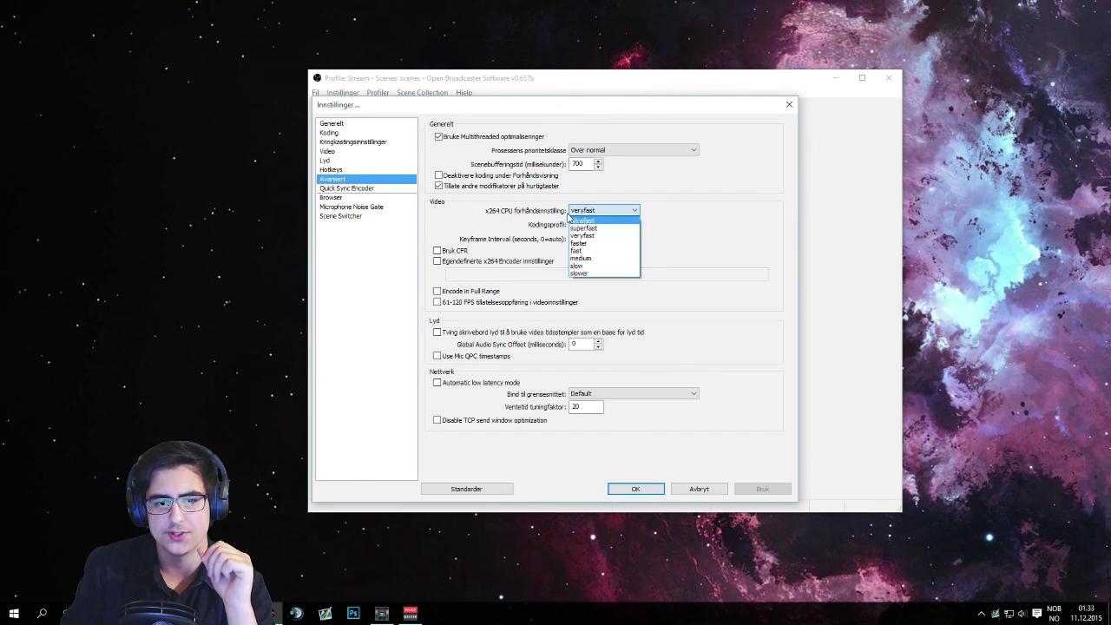
{"action": "left_click", "coordinate": [610, 213]}
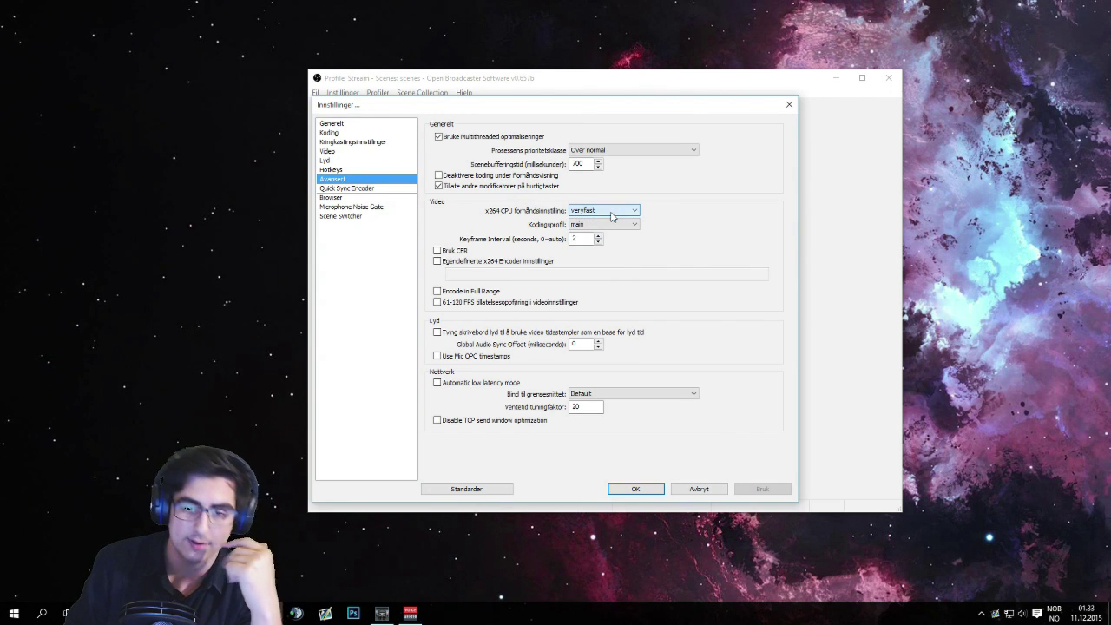
{"action": "mouse_move", "coordinate": [599, 213]}
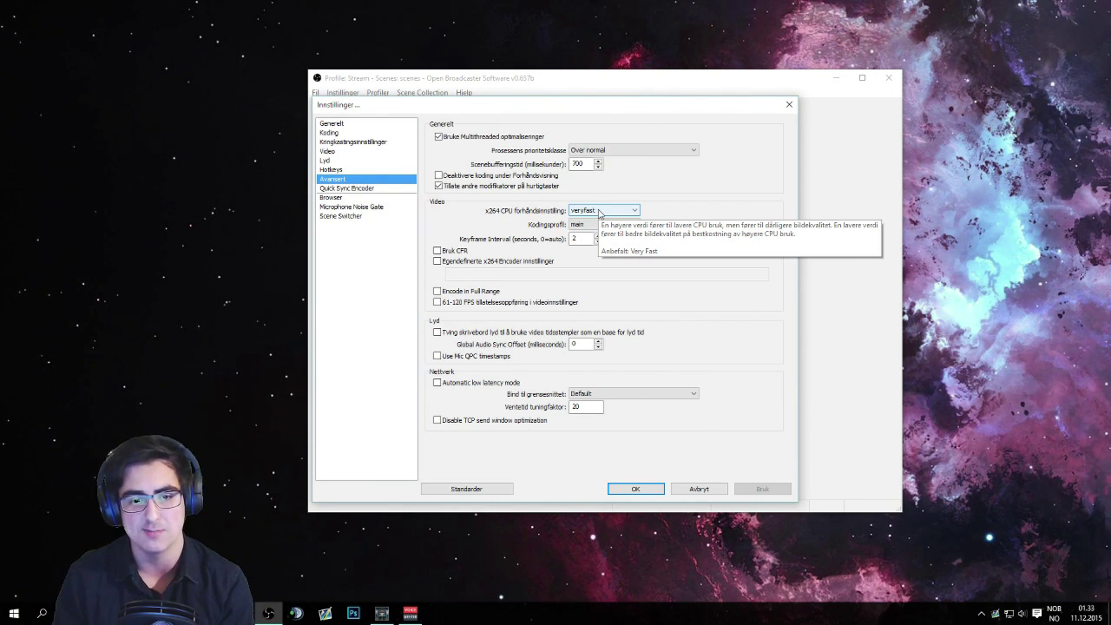
{"action": "left_click", "coordinate": [599, 213]}
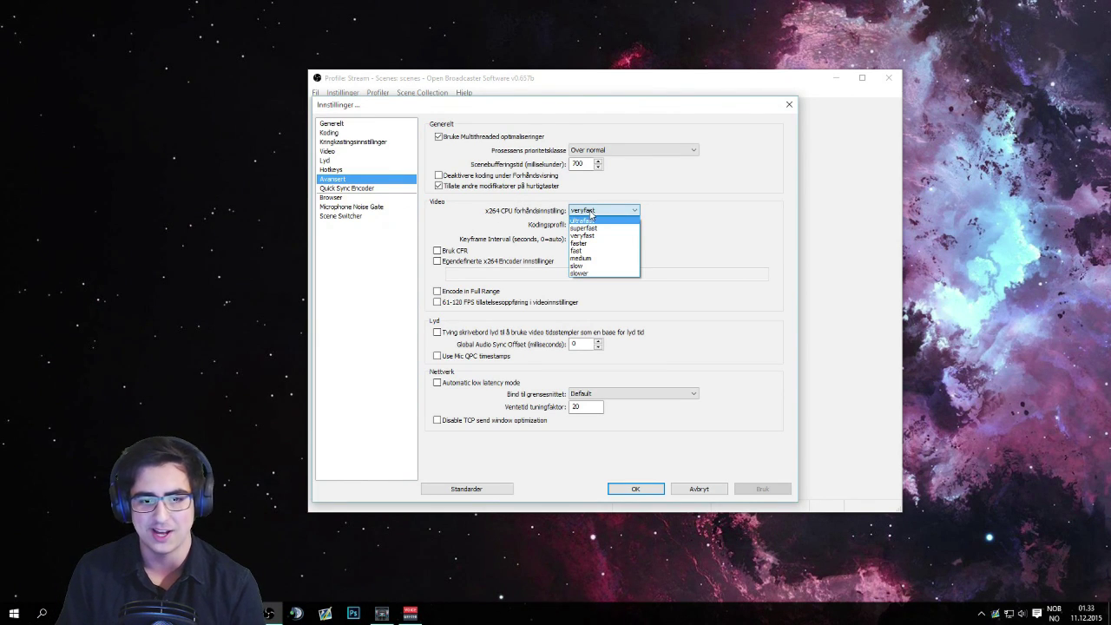
{"action": "left_click", "coordinate": [590, 214]}
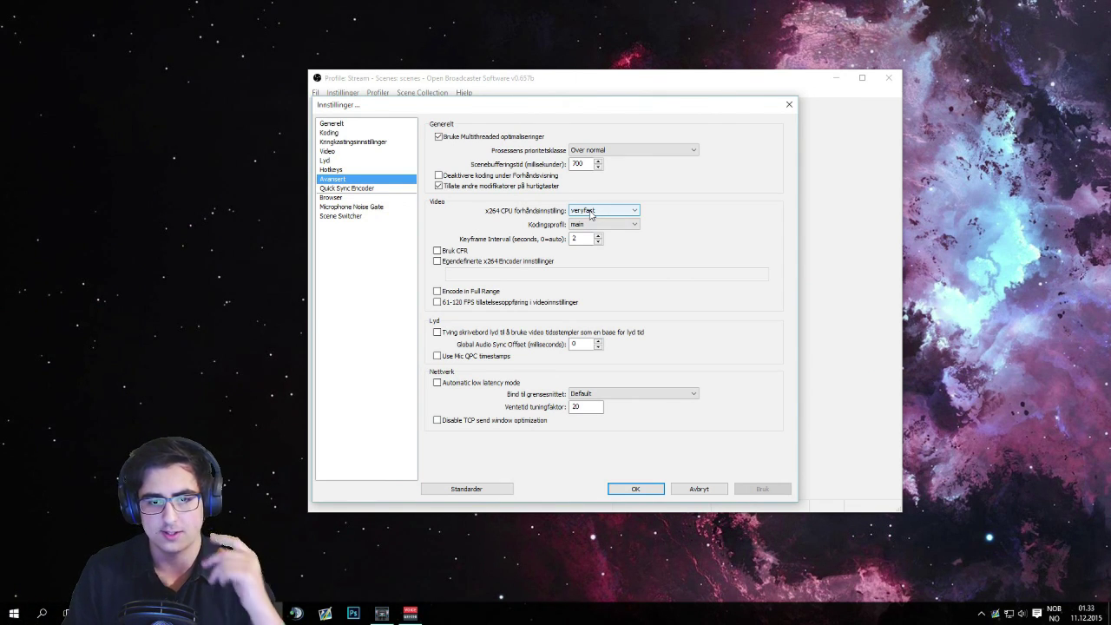
- Try the medium x264 CPU preset, and decline the change when asked to confirm it
{"action": "left_click", "coordinate": [590, 213]}
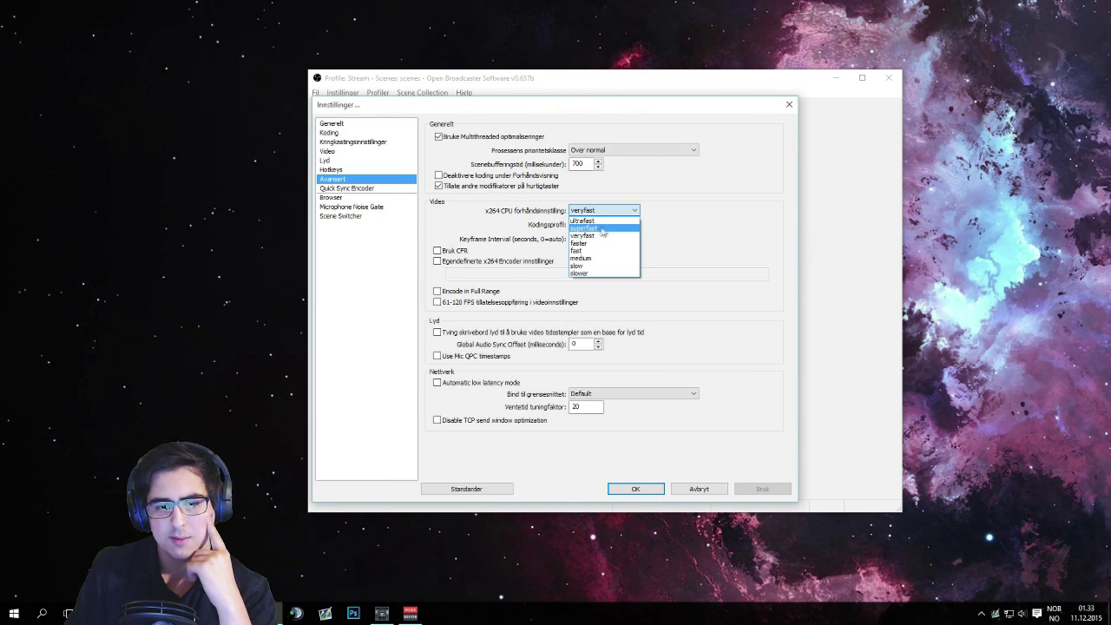
{"action": "left_click", "coordinate": [616, 259]}
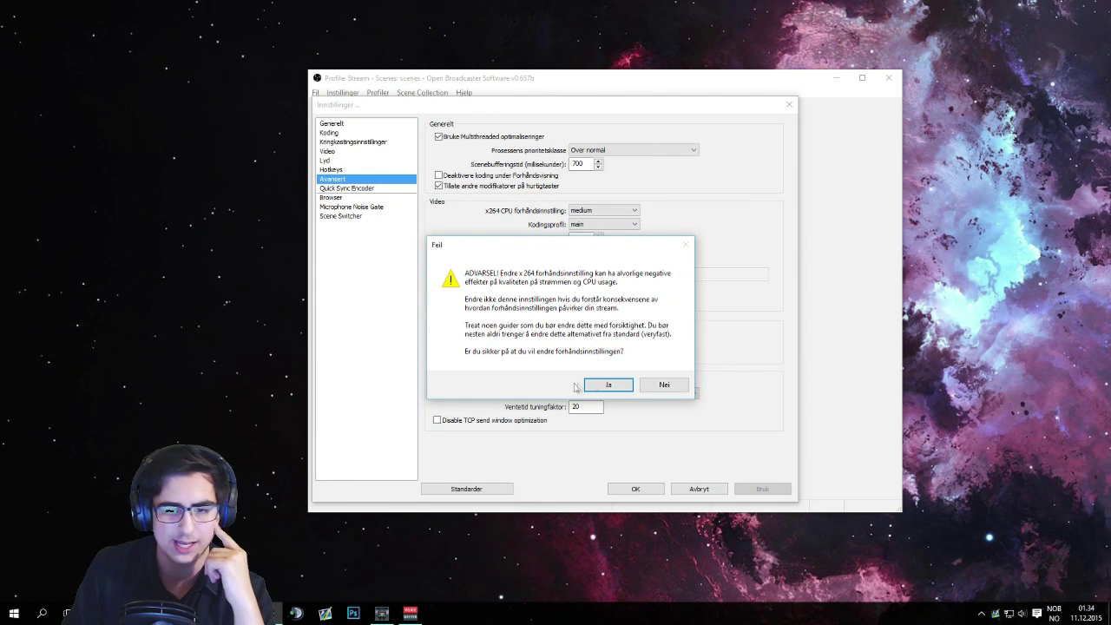
{"action": "left_click", "coordinate": [670, 385]}
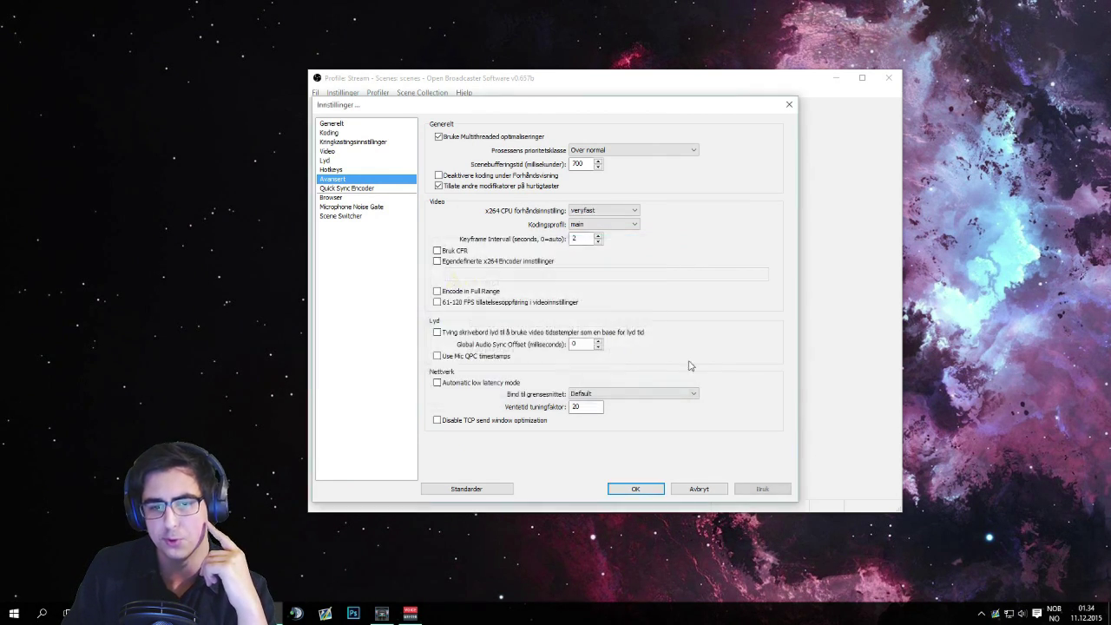
- Try the faster x264 CPU preset, and reject the change at the confirmation
{"action": "left_click", "coordinate": [599, 211]}
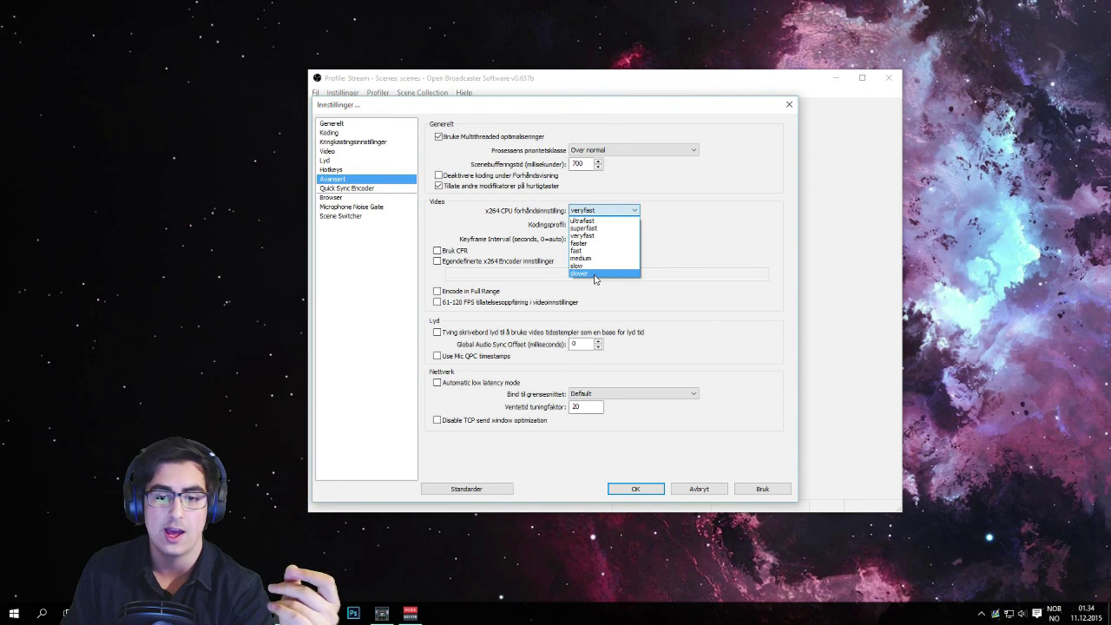
{"action": "left_click", "coordinate": [605, 244]}
{"action": "left_click", "coordinate": [678, 384]}
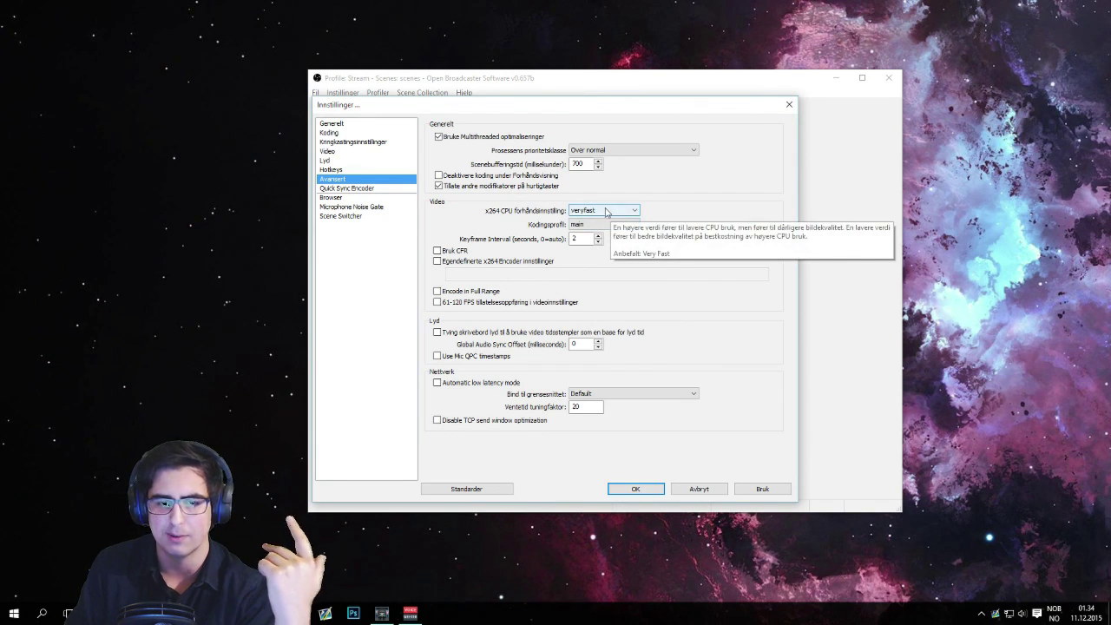
- Open the Microphone Noise Gate settings and activate the preview for the thresholds
{"action": "left_click", "coordinate": [338, 208]}
{"action": "left_click", "coordinate": [570, 342]}
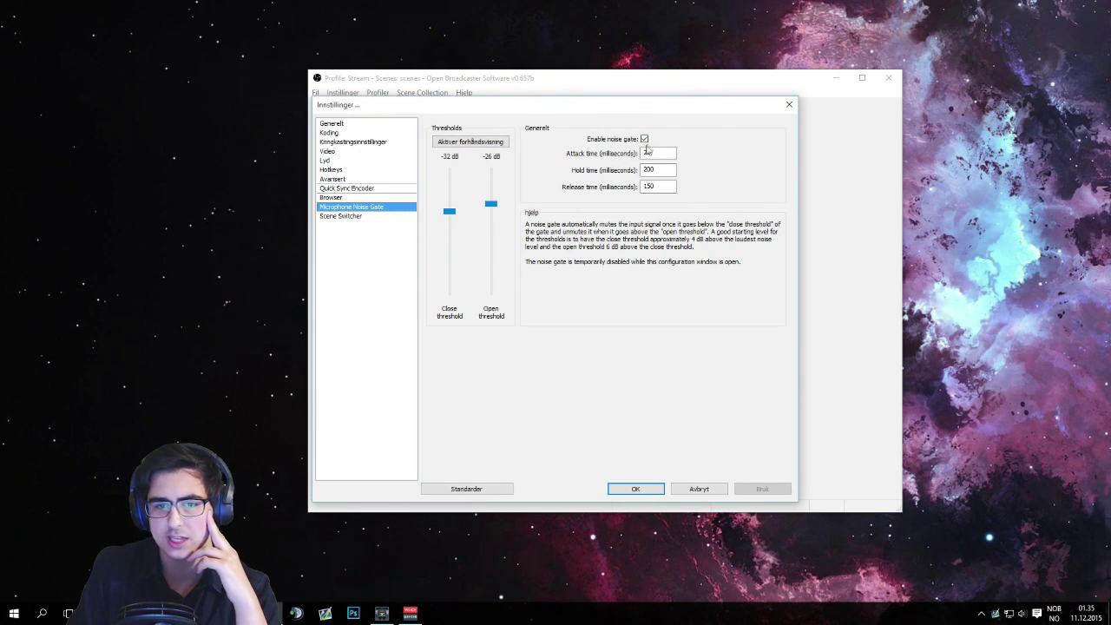
{"action": "left_click", "coordinate": [465, 145]}
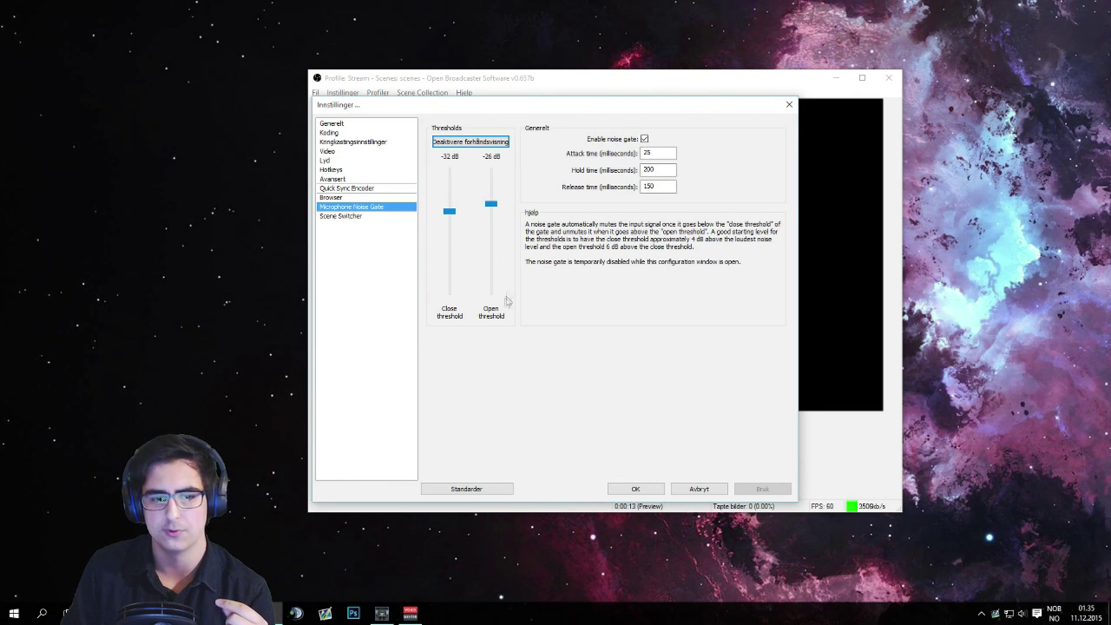
- Lower the noise gate's close threshold to -78 dB and open threshold to -70 dB, and close the settings without applying the changes
{"action": "left_click_drag", "start_coordinate": [449, 211], "coordinate": [449, 272]}
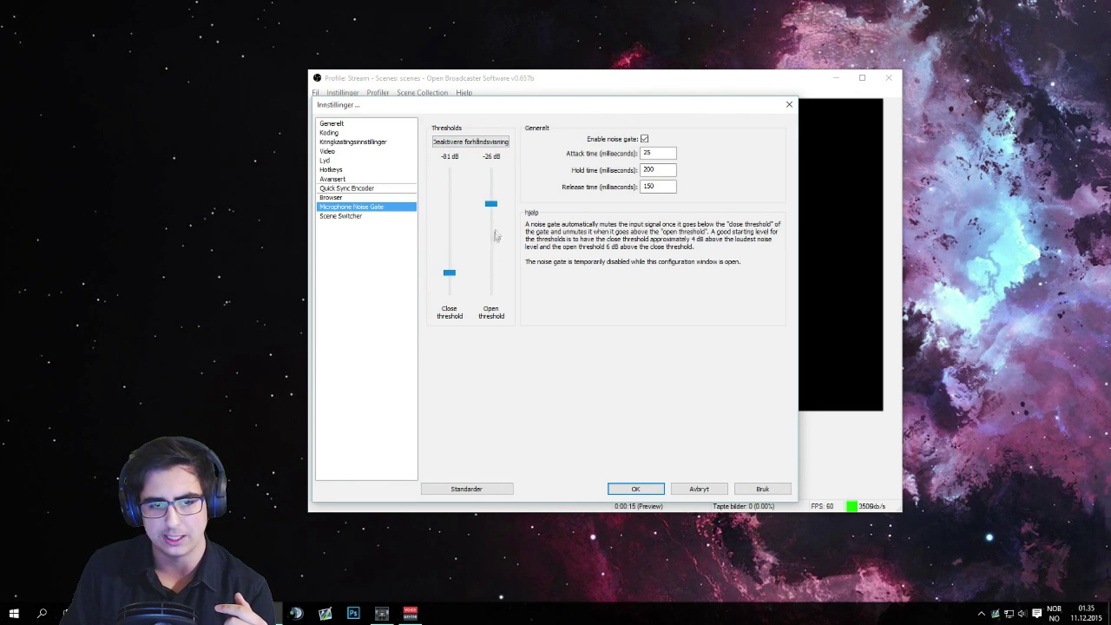
{"action": "left_click_drag", "start_coordinate": [491, 210], "coordinate": [491, 259]}
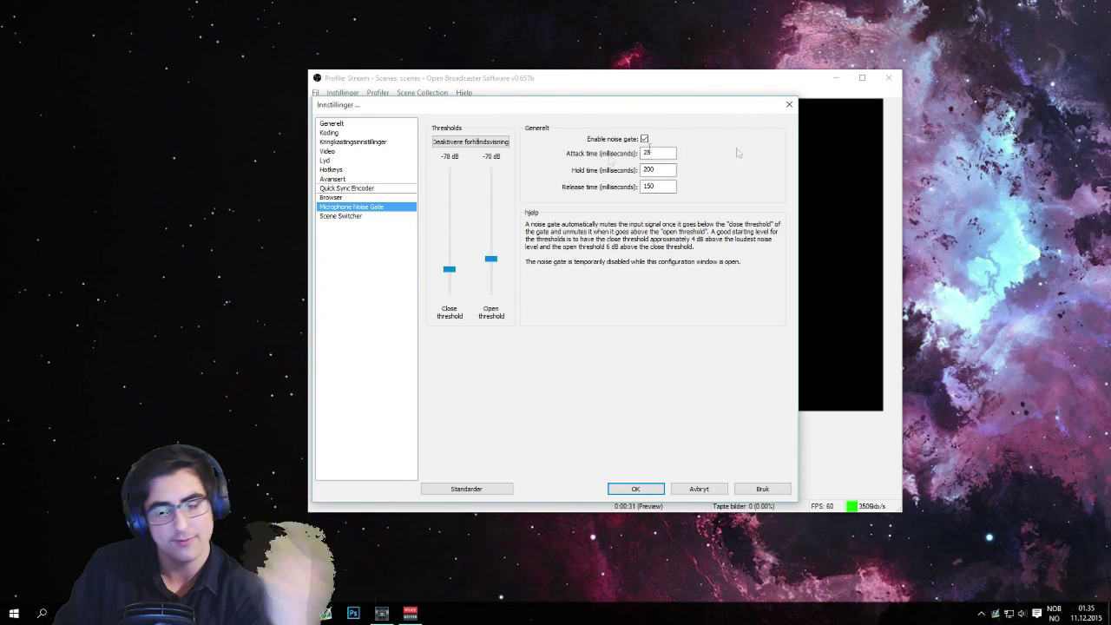
{"action": "left_click", "coordinate": [788, 104]}
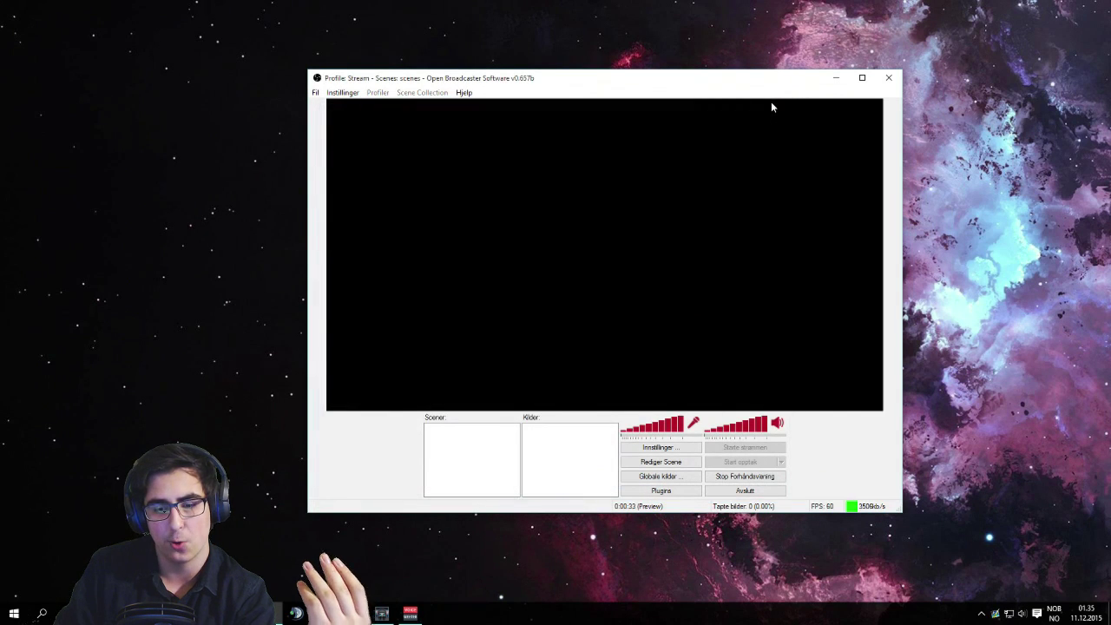